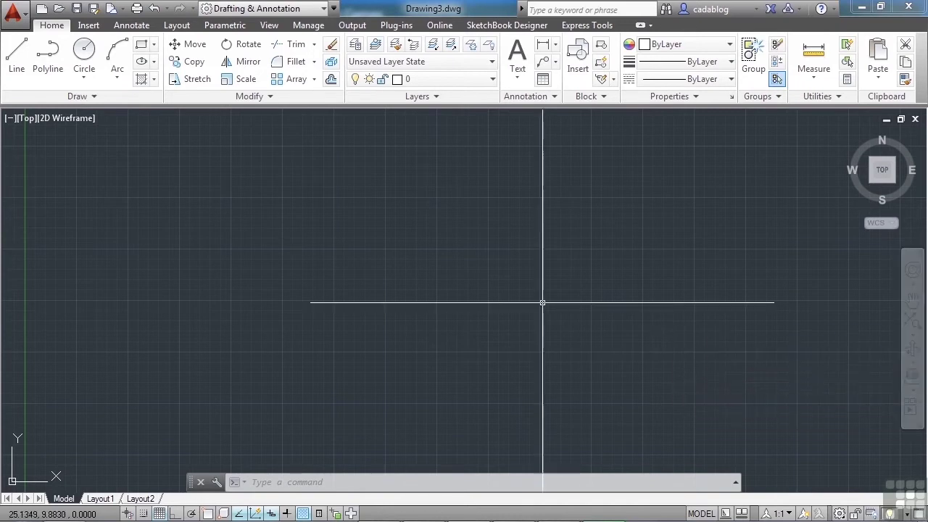
Open the MODEL-BEAM.dwg drawing from the Select File dialog.
key(ctrl+o)
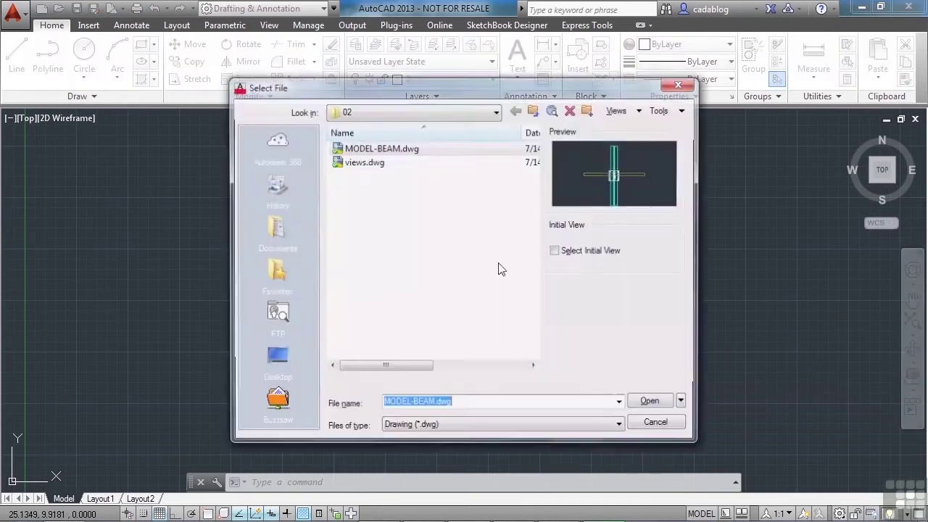
click(376, 150)
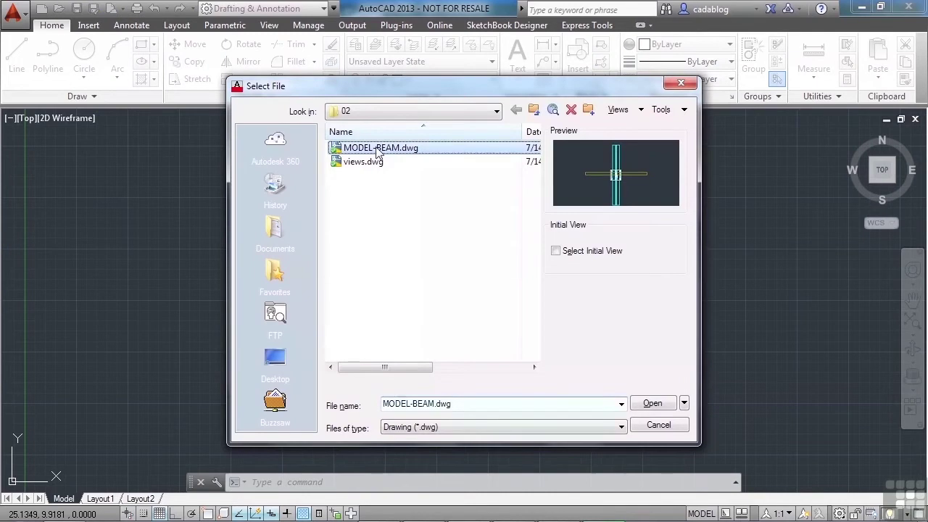
click(653, 405)
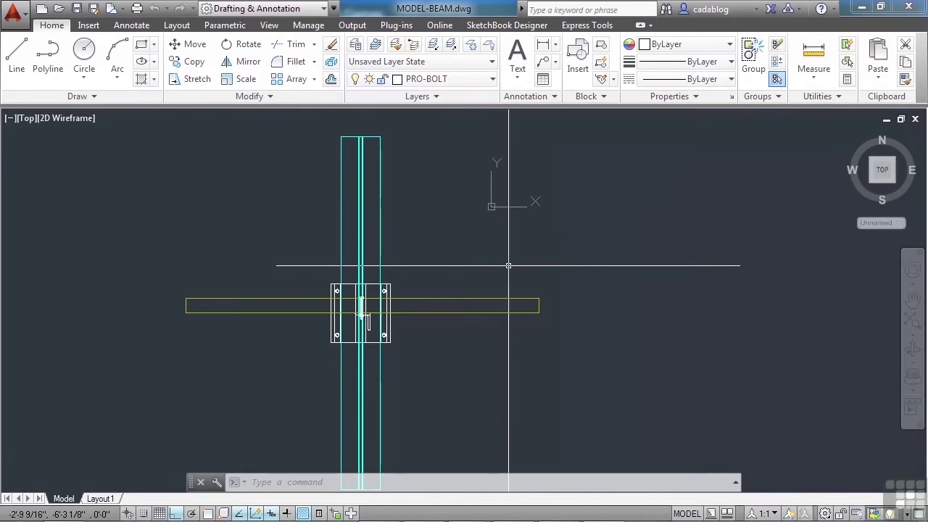
Switch the navigation bar off with NAVBAR, then rerun NAVBAR to turn it back on.
text(NAVBAR)
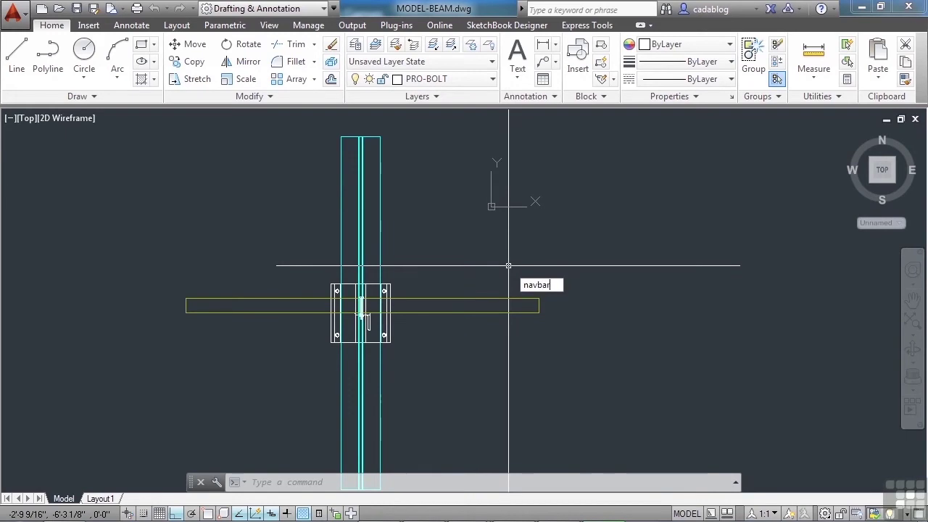
key(Return)
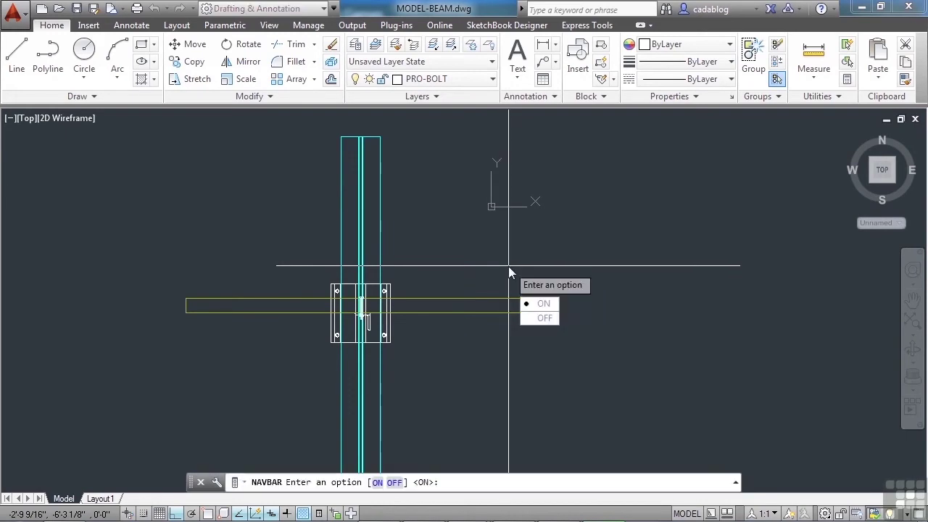
click(539, 318)
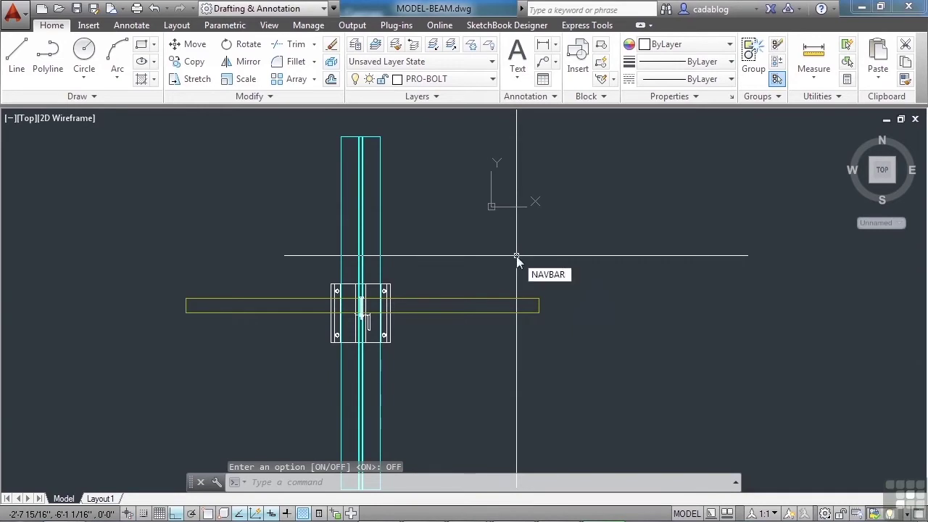
key(Return)
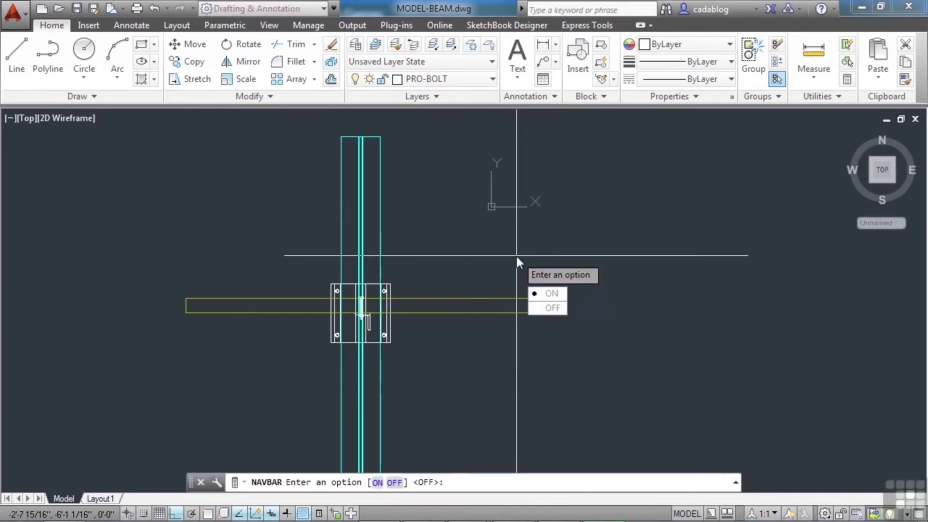
text(on)
key(Return)
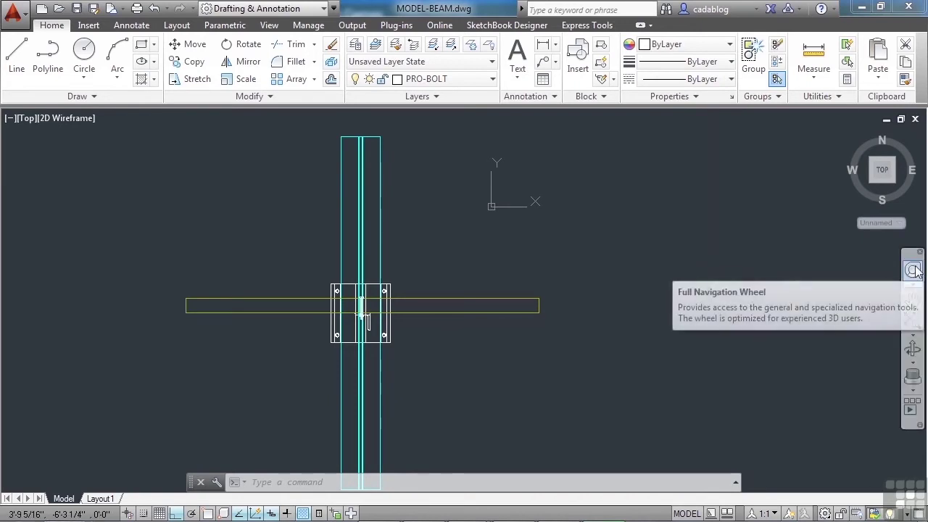
On the Full Navigation Wheel, pan and zoom the beam joint, then rewind through earlier views.
click(915, 270)
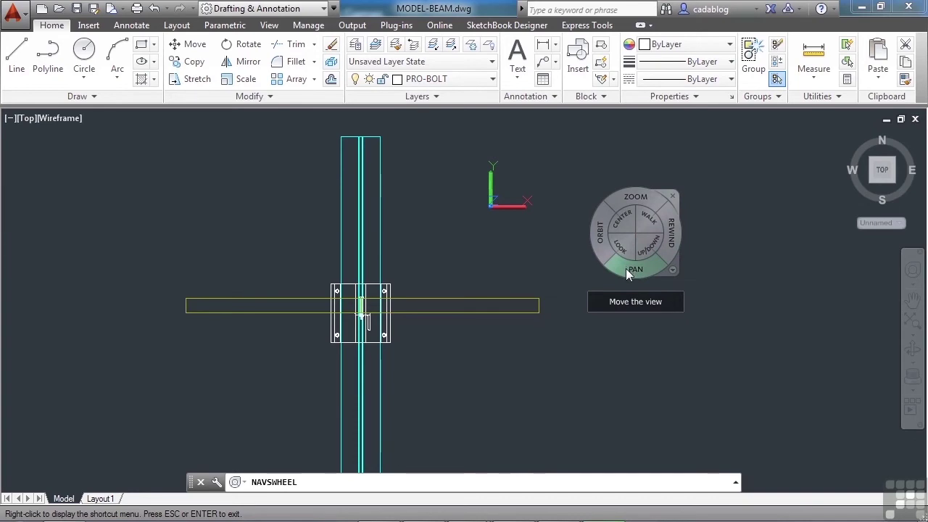
mouse_move(613, 271)
mouse_down()
mouse_move(503, 265)
mouse_move(684, 269)
mouse_move(507, 253)
mouse_move(624, 263)
mouse_move(614, 270)
mouse_up()
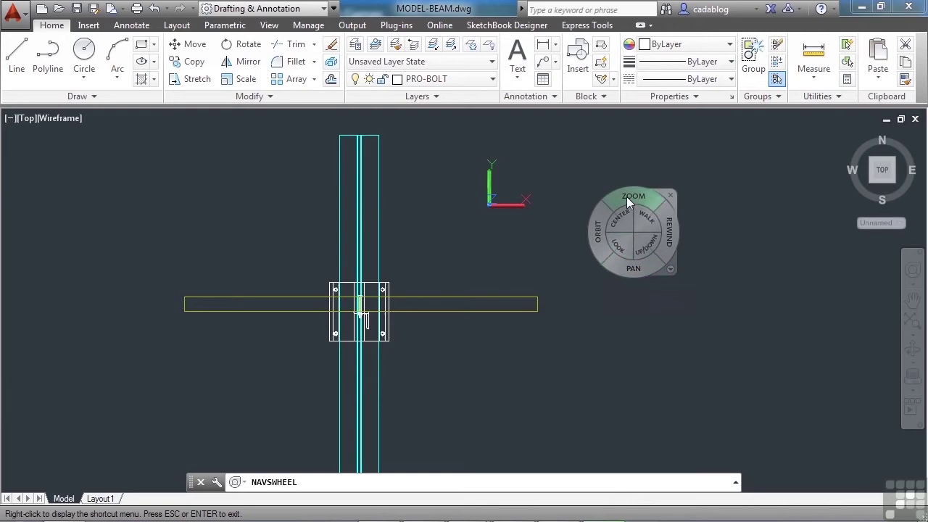
mouse_move(626, 196)
mouse_down()
mouse_move(633, 317)
mouse_move(642, 157)
mouse_move(638, 234)
mouse_move(606, 246)
mouse_move(632, 266)
mouse_move(745, 240)
mouse_move(338, 201)
mouse_move(373, 261)
mouse_move(580, 275)
mouse_move(601, 287)
mouse_up()
mouse_move(674, 289)
mouse_down()
mouse_move(497, 291)
mouse_move(686, 299)
mouse_move(680, 291)
mouse_up()
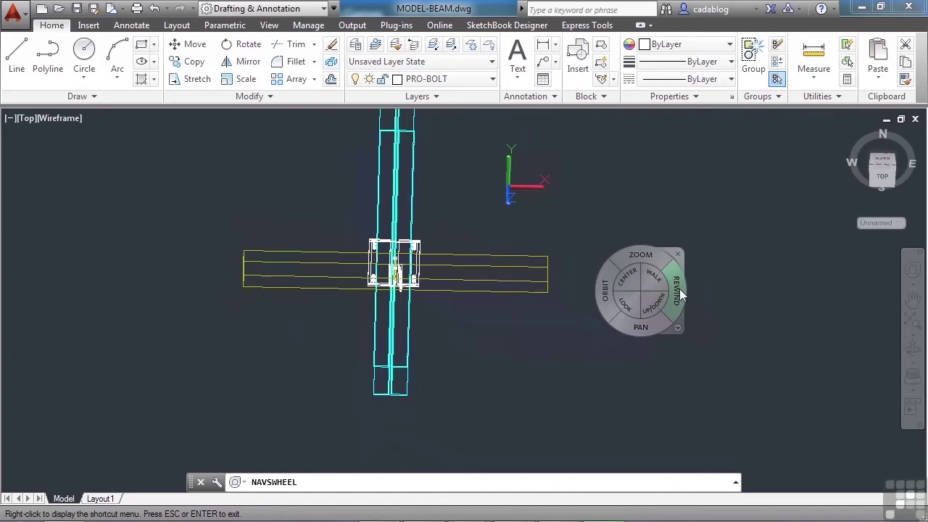
Centre the view on the beam joint with the wheel, then look around and move up and down.
click(627, 277)
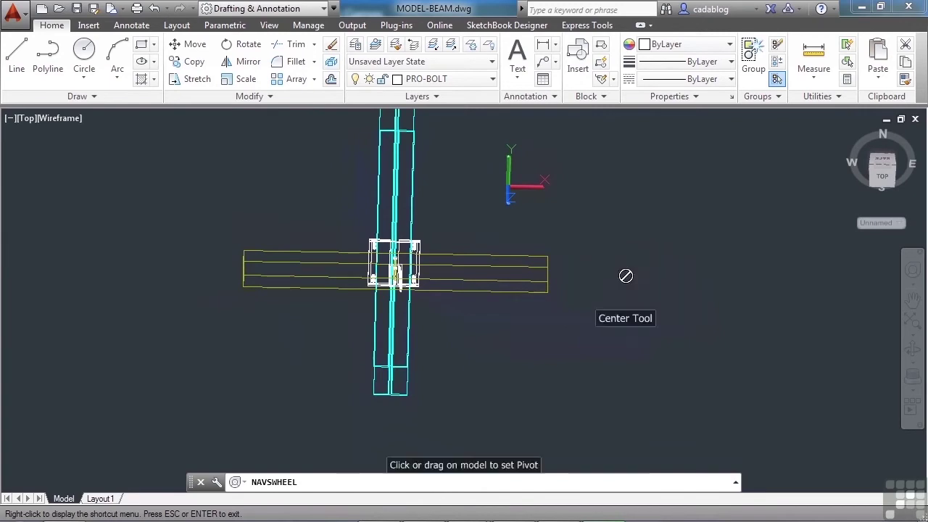
click(616, 263)
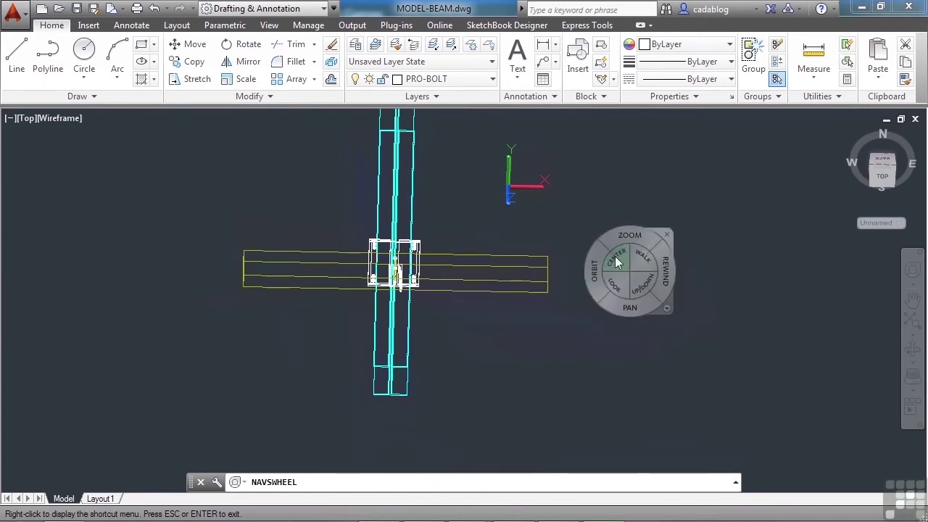
drag(616, 262, 403, 277)
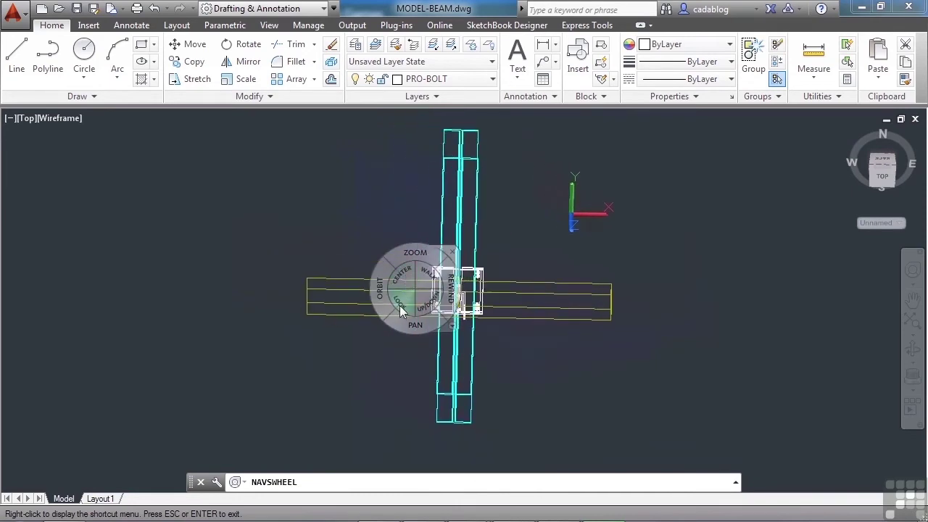
drag(432, 300, 491, 264)
mouse_move(496, 172)
mouse_down()
mouse_move(483, 408)
mouse_move(490, 261)
mouse_move(504, 420)
mouse_move(507, 236)
mouse_move(478, 469)
mouse_move(482, 381)
mouse_move(452, 331)
mouse_move(459, 232)
mouse_move(472, 458)
mouse_move(467, 444)
mouse_up()
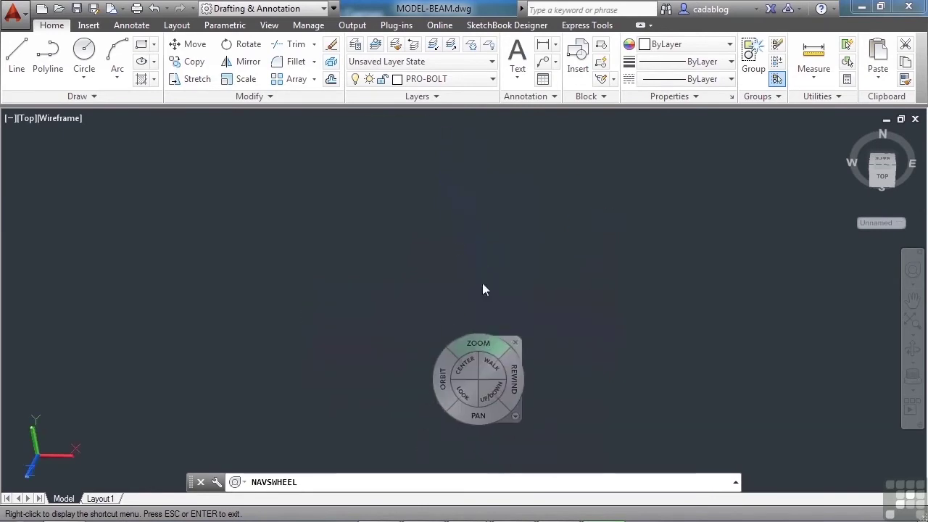
Zoom to the model's extents and switch the viewport to the Top view.
middle_click(477, 204)
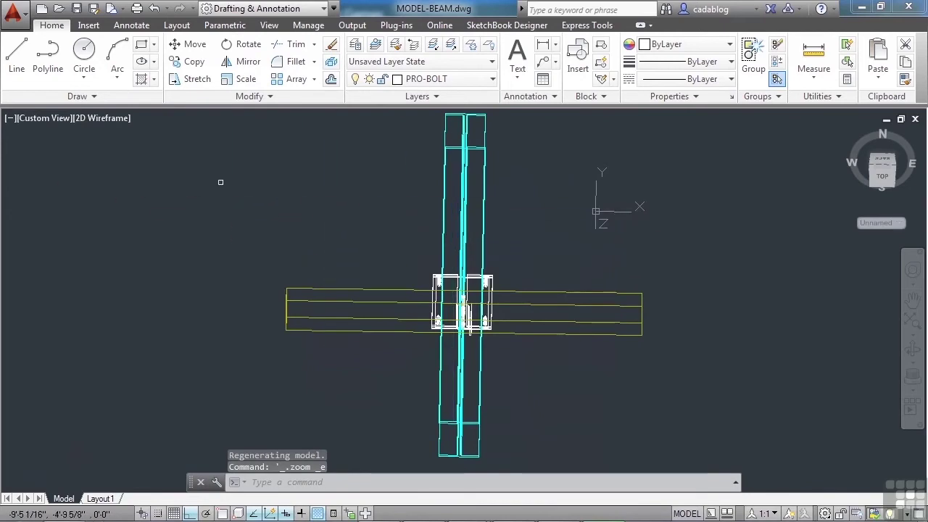
click(43, 118)
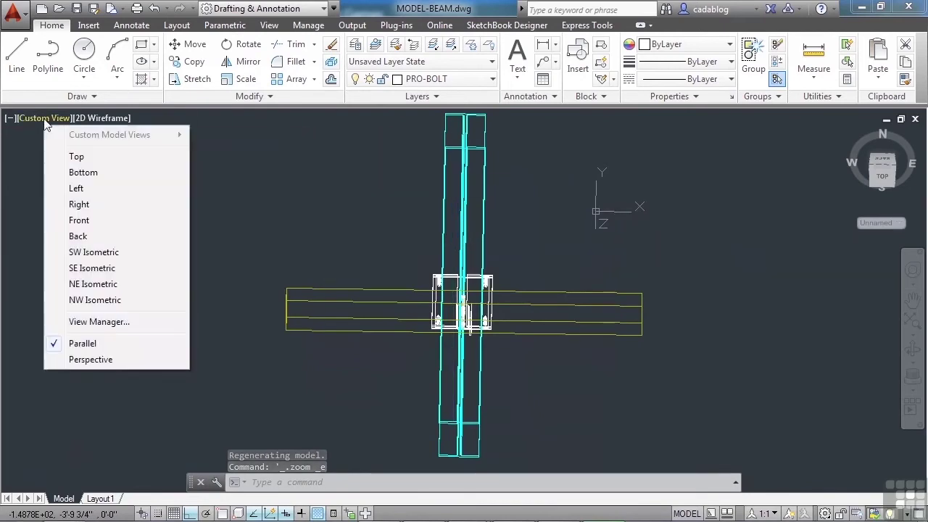
click(75, 155)
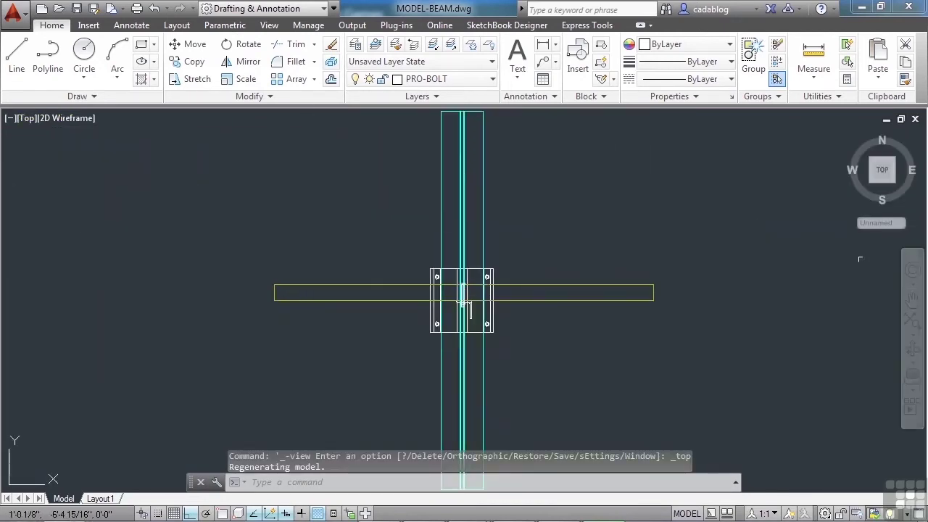
Switch to the Mini Full Navigation Wheel, walk through the model, then zoom back to extents.
click(912, 284)
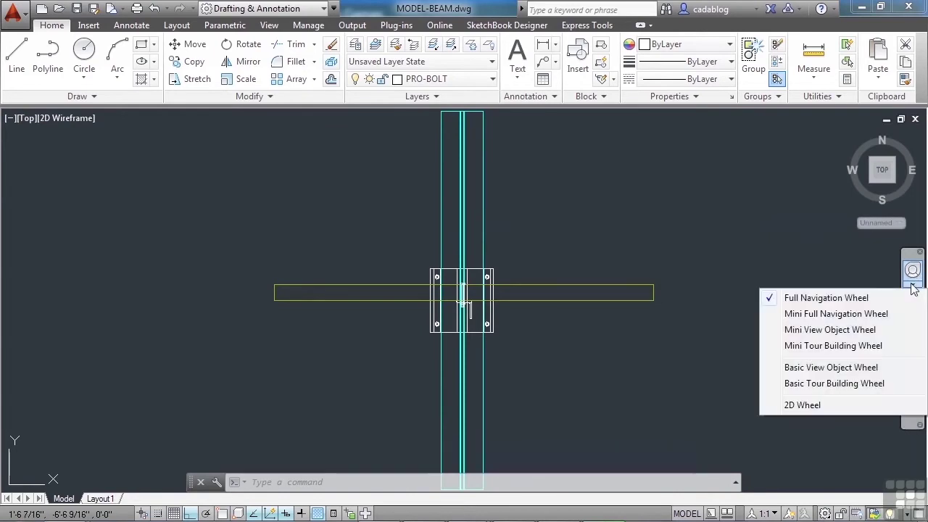
click(854, 316)
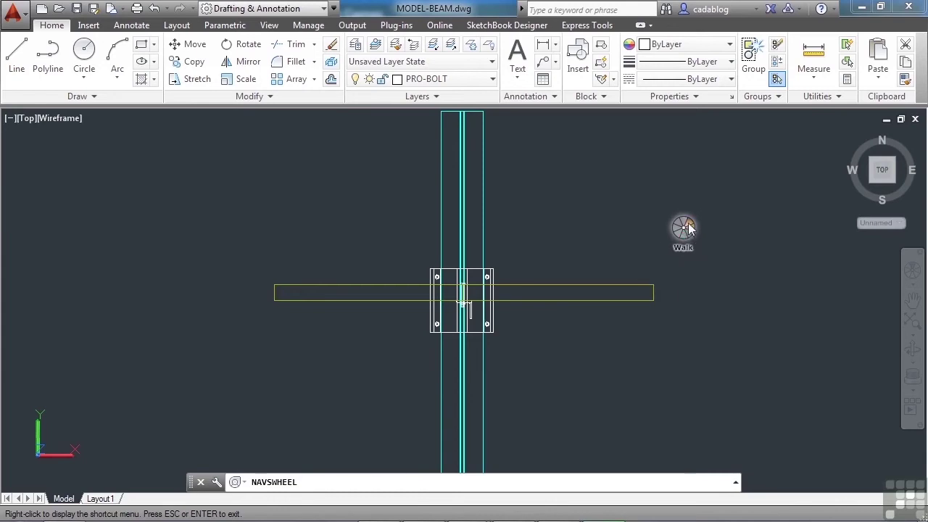
drag(689, 228, 467, 420)
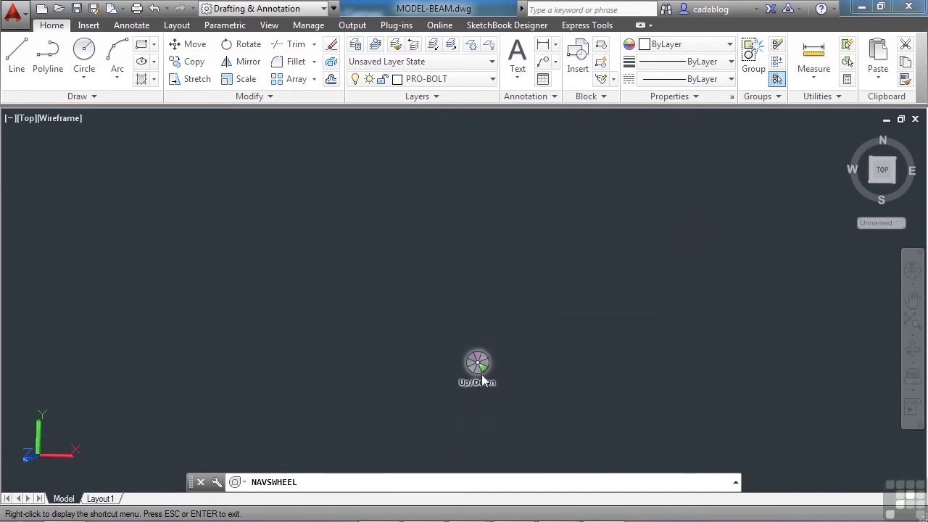
key(Escape)
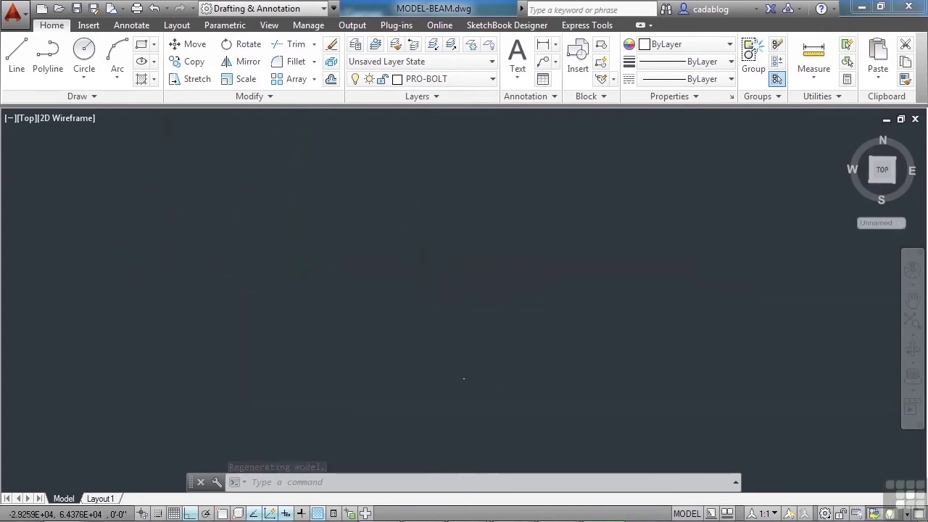
middle_click(464, 377)
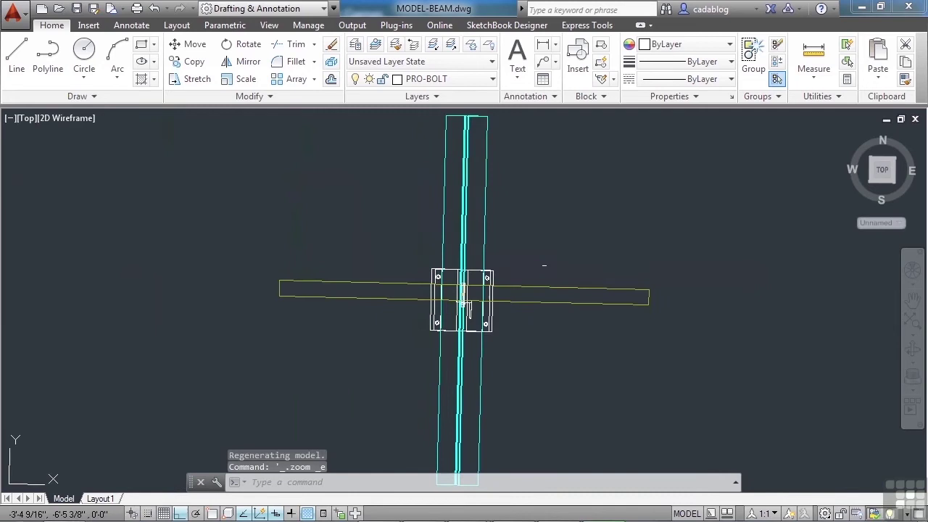
click(912, 285)
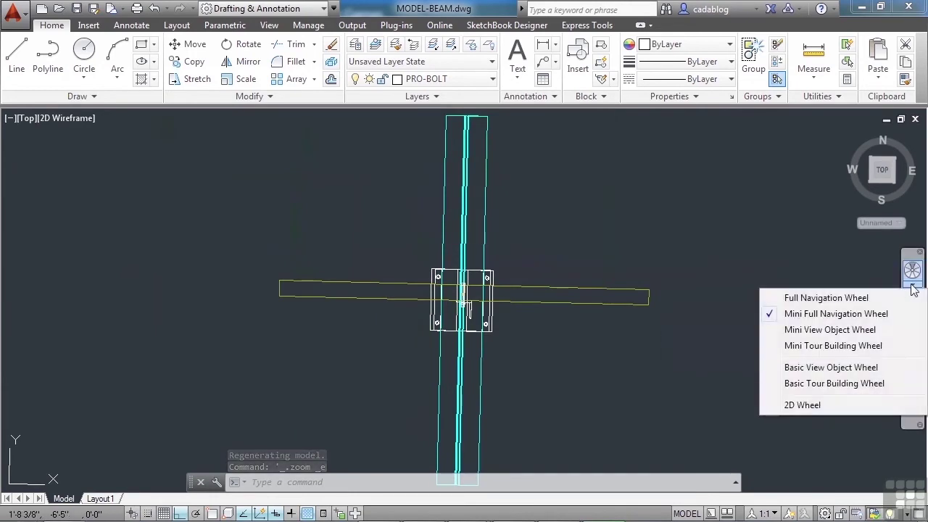
Try the Mini View Object Wheel and the 2D Wheel, closing each one.
click(833, 330)
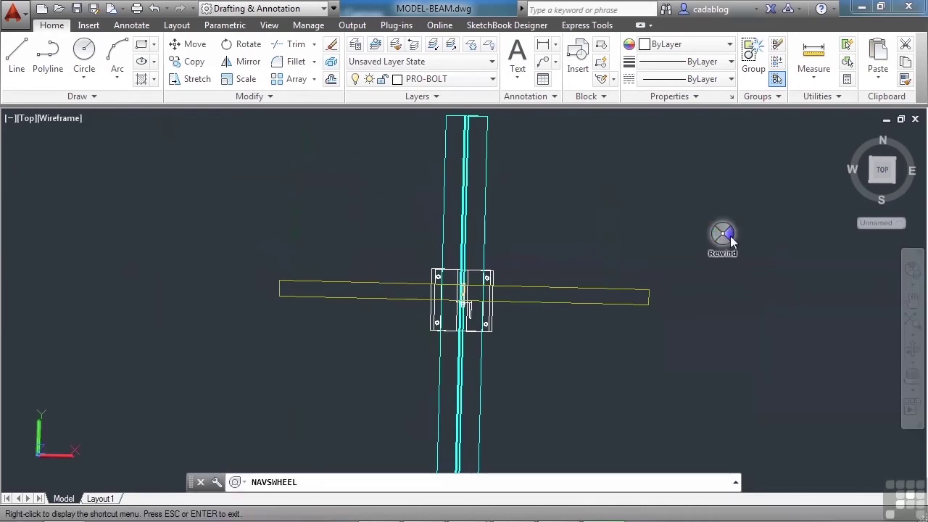
key(Escape)
click(912, 284)
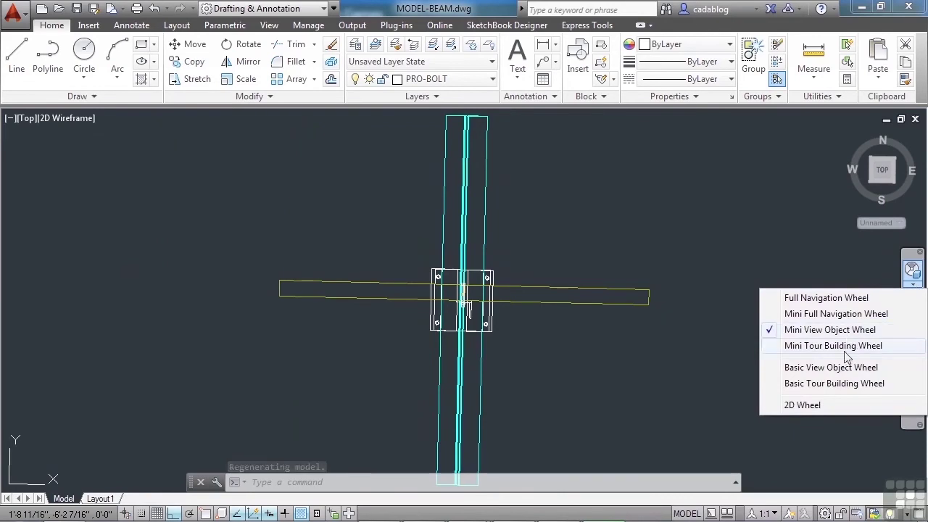
click(804, 405)
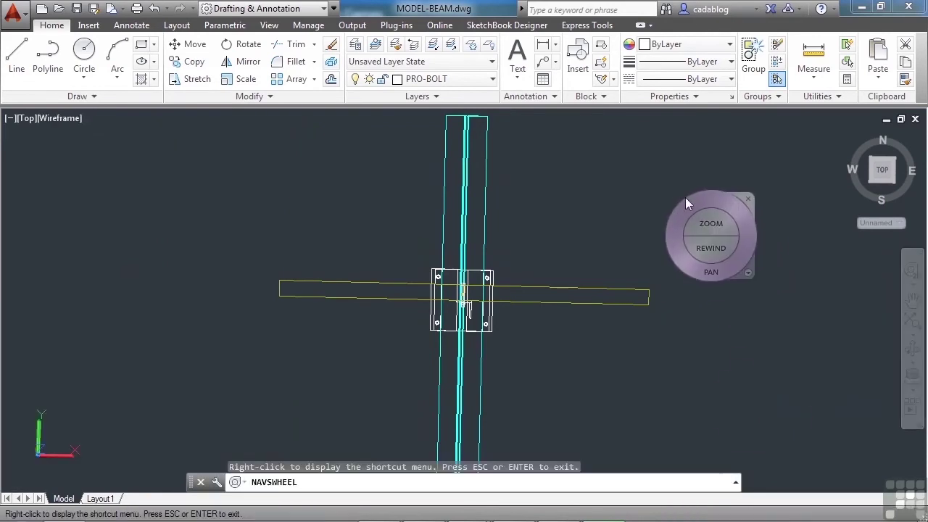
click(748, 273)
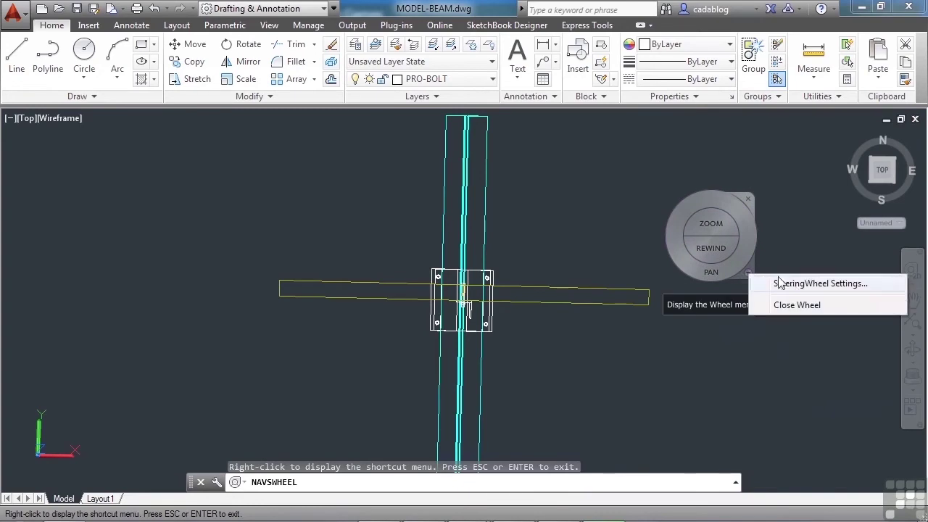
click(808, 310)
Switch the wheel type back to the Full Navigation Wheel and dismiss it.
click(917, 290)
click(849, 299)
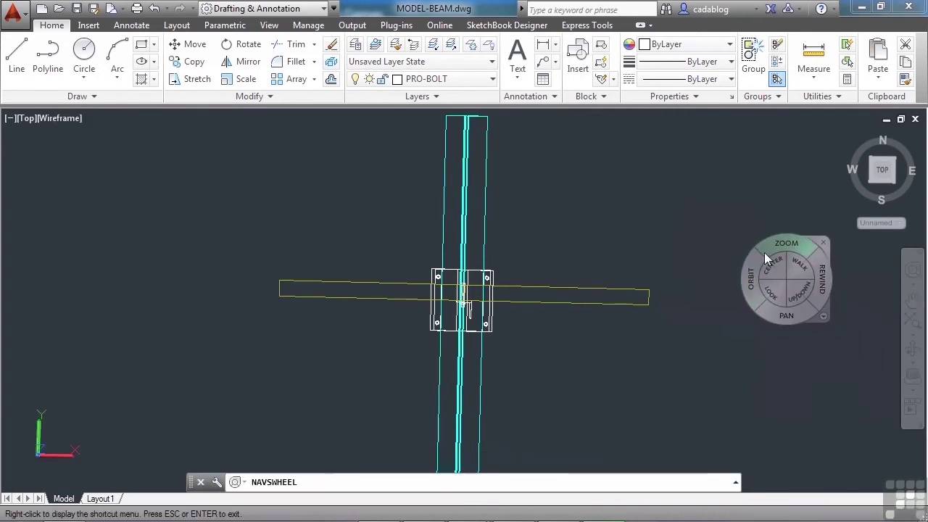
key(Escape)
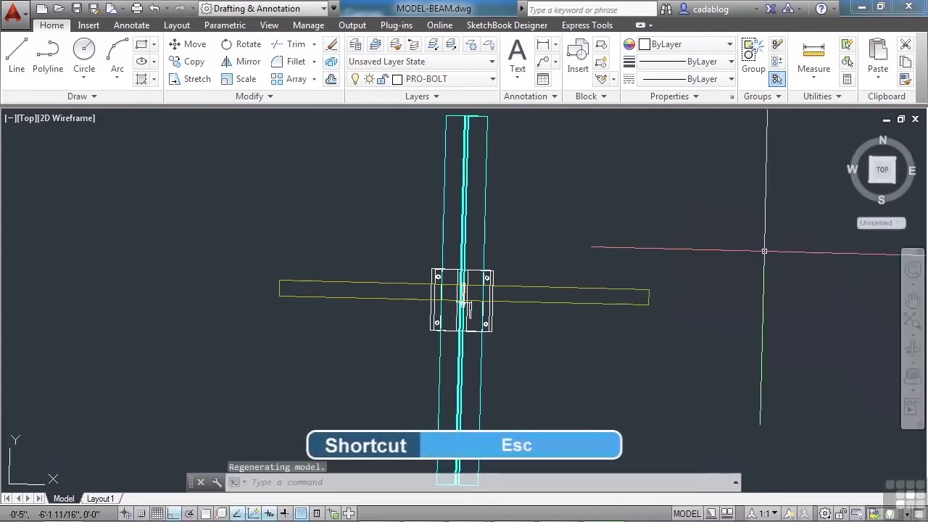
Pan the top view of the beam left and back with the navigation bar's Pan tool.
click(914, 301)
drag(746, 263, 594, 255)
key(Escape)
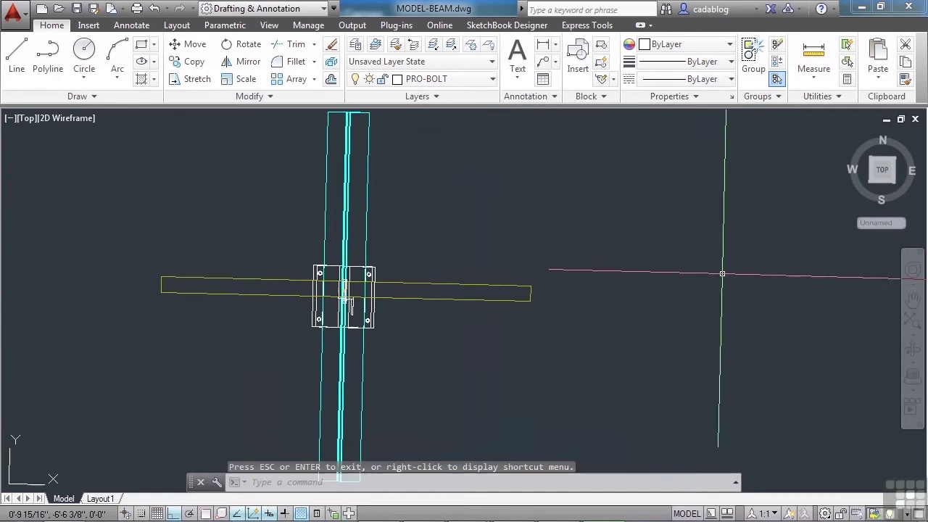
Zoom to the extents of the whole beam model using the navigation bar's Zoom Extents.
click(911, 321)
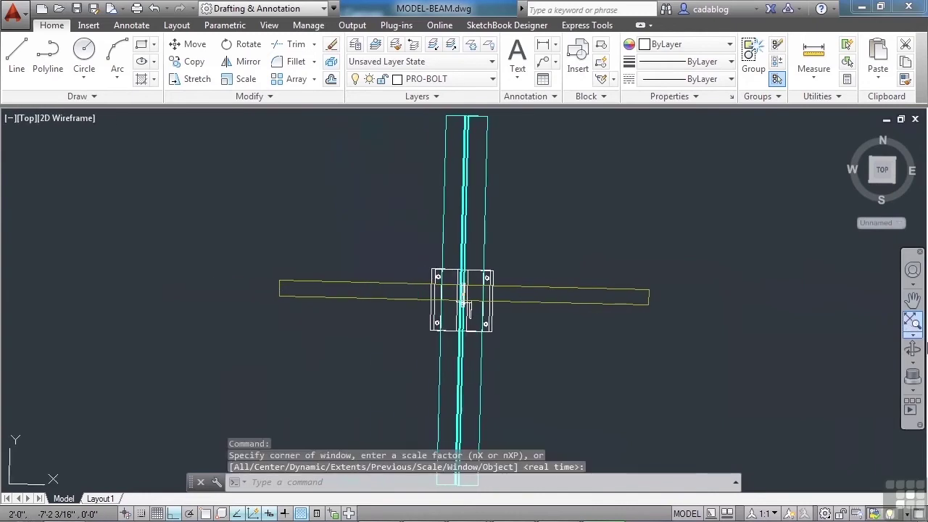
click(915, 337)
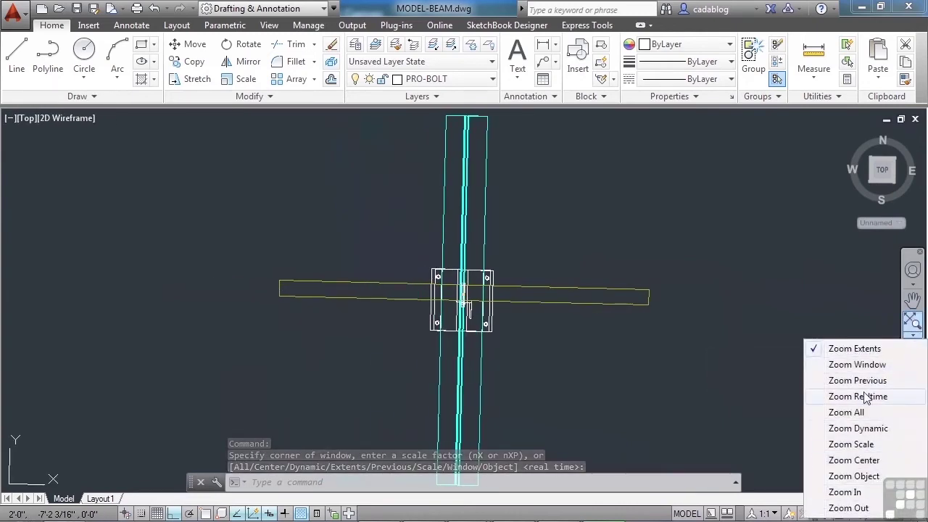
click(855, 348)
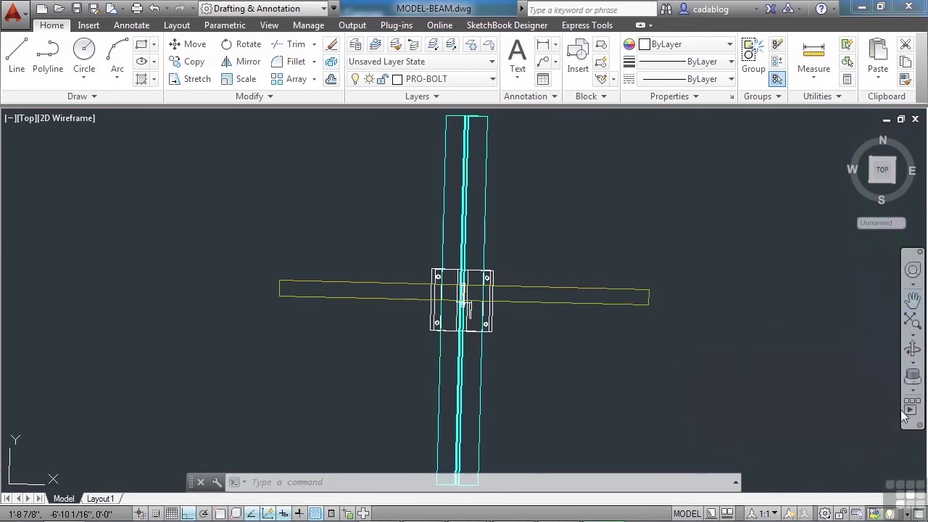
Start Continuous Orbit from the Orbit flyout and set the wireframe beam model spinning.
click(912, 363)
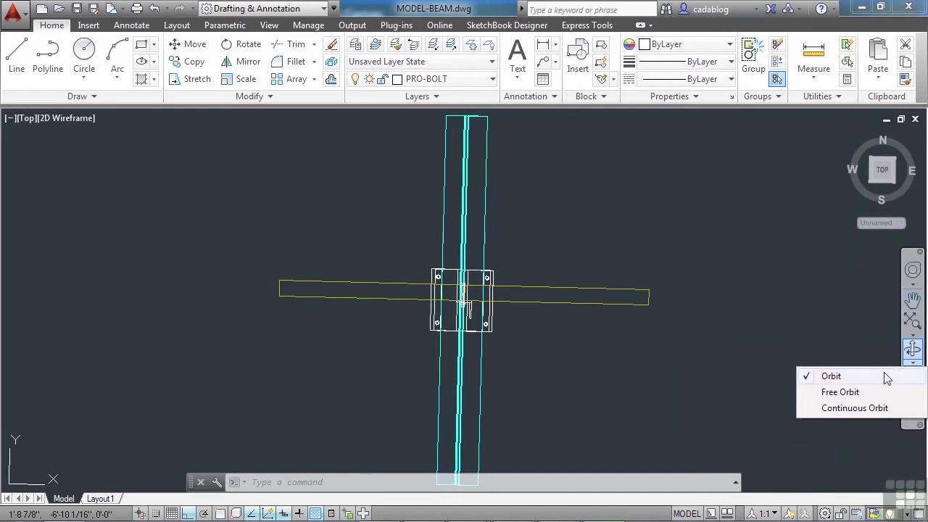
click(869, 409)
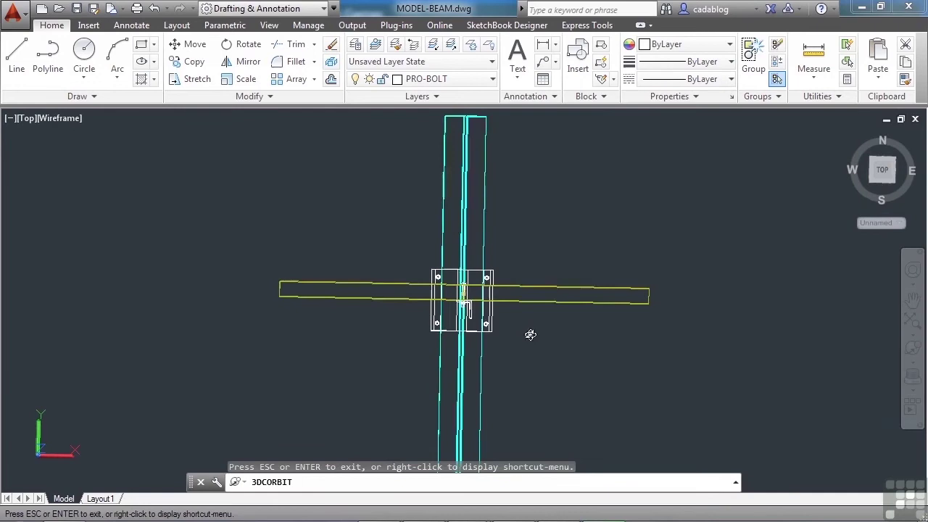
drag(530, 332, 602, 242)
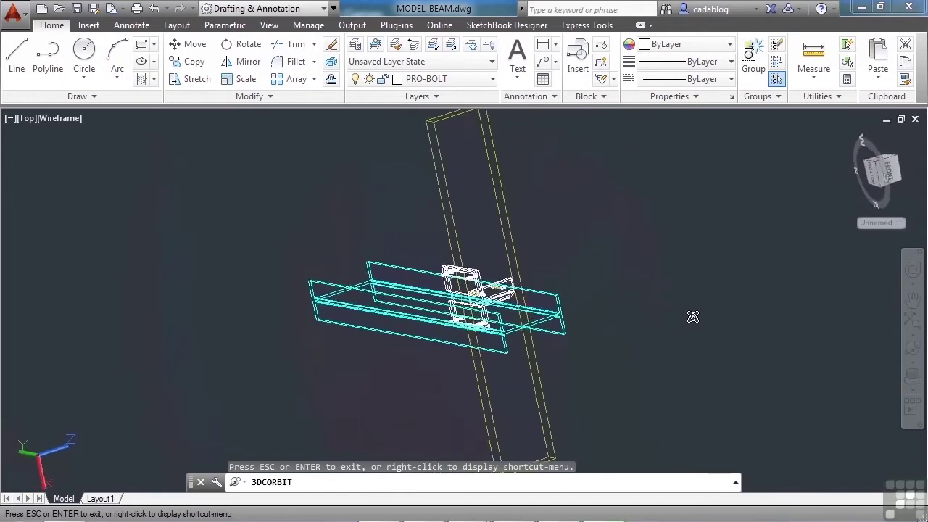
Rotate the beam model to a new angle with the constrained Orbit tool.
click(912, 362)
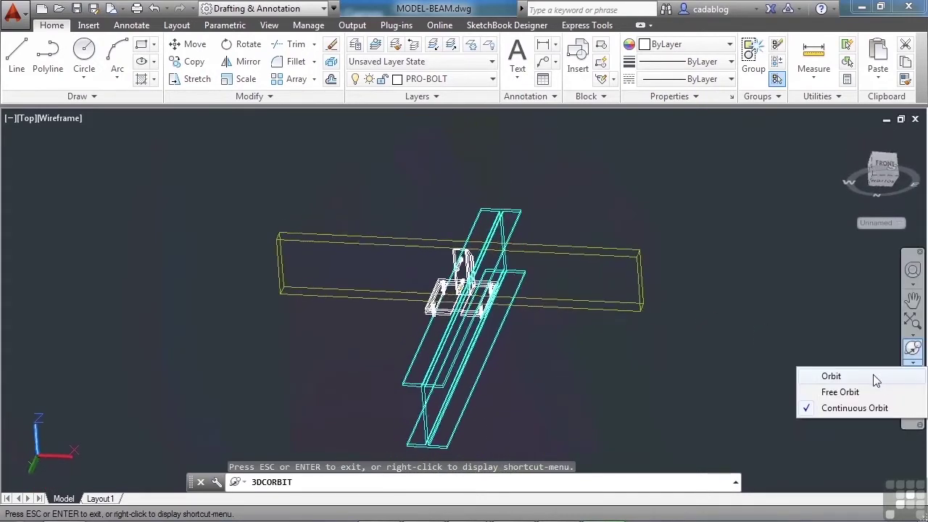
click(811, 375)
drag(560, 325, 595, 340)
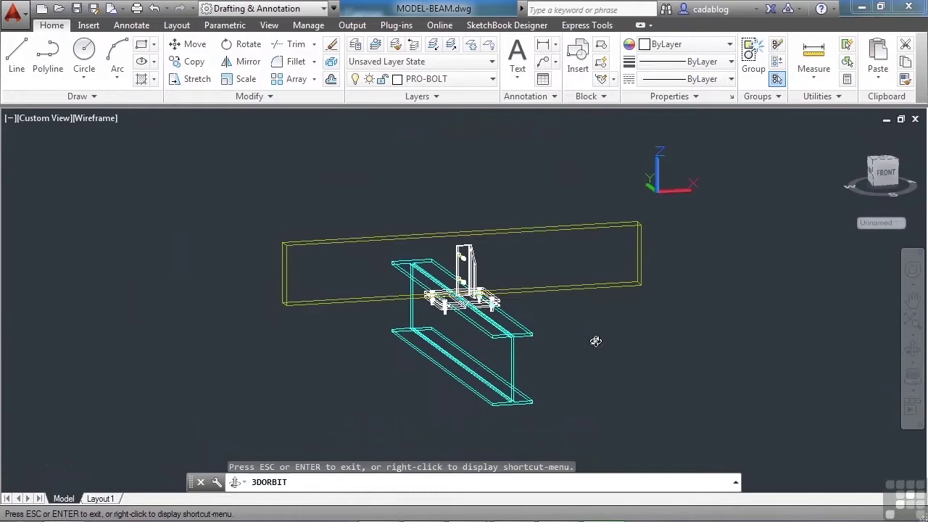
Rotate the beam freely with Free Orbit, then settle it in a near-front view with constrained orbit.
click(912, 361)
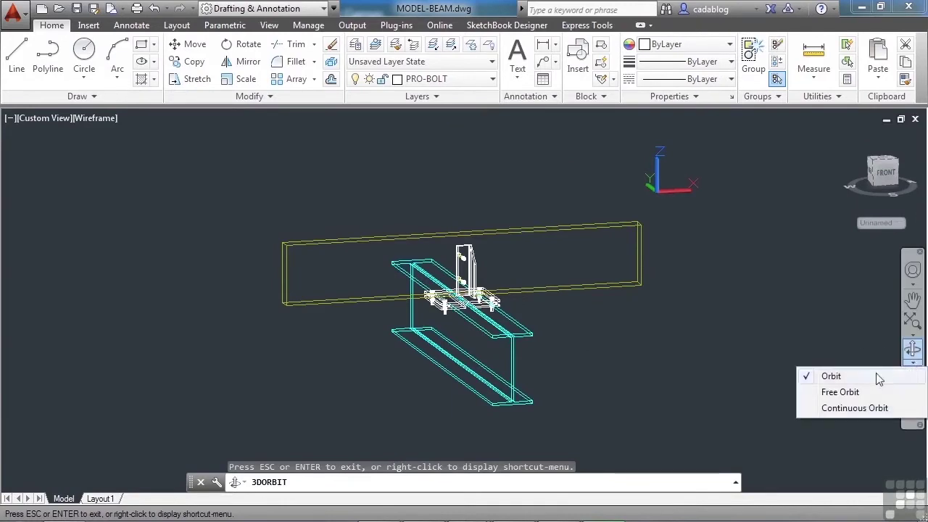
click(840, 392)
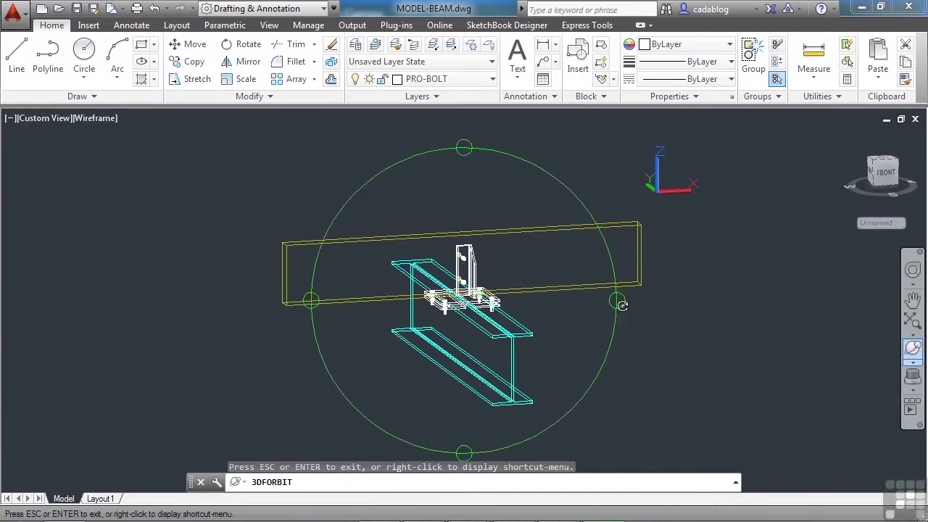
drag(620, 304, 529, 287)
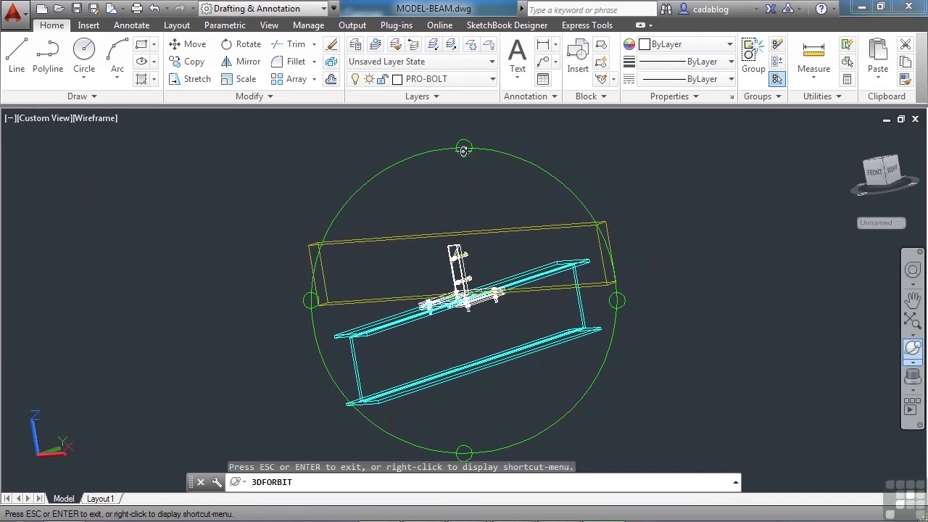
drag(463, 150, 423, 195)
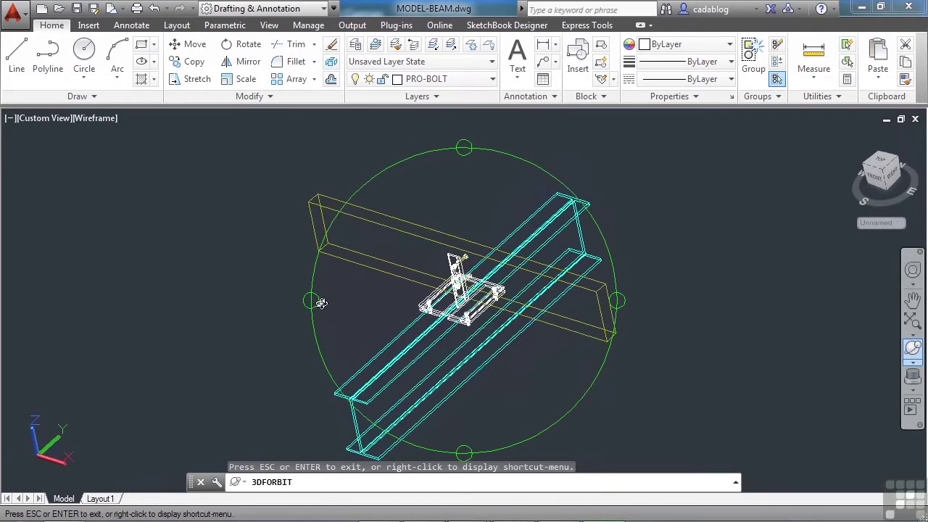
drag(311, 303, 275, 333)
key(1)
drag(603, 333, 500, 282)
key(Escape)
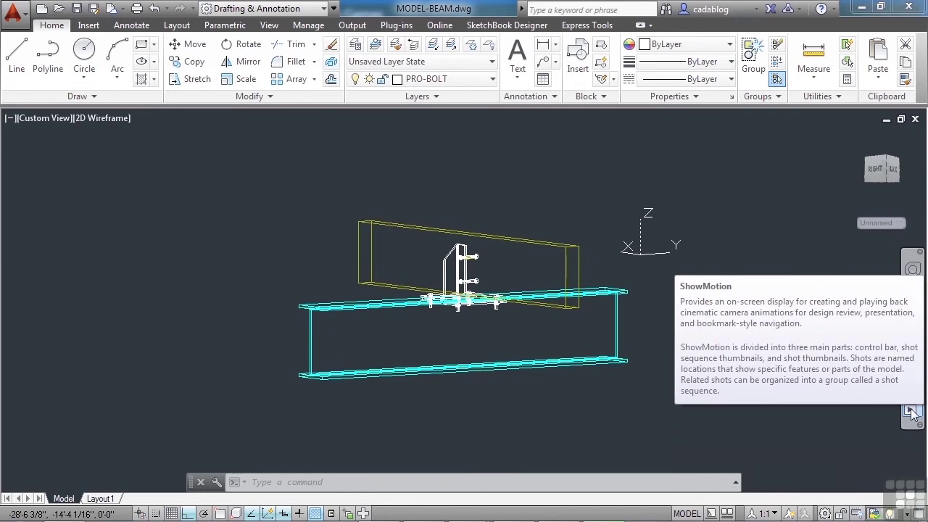
Open the ShowMotion controls and move the floating command line to the top of the drawing area.
click(911, 410)
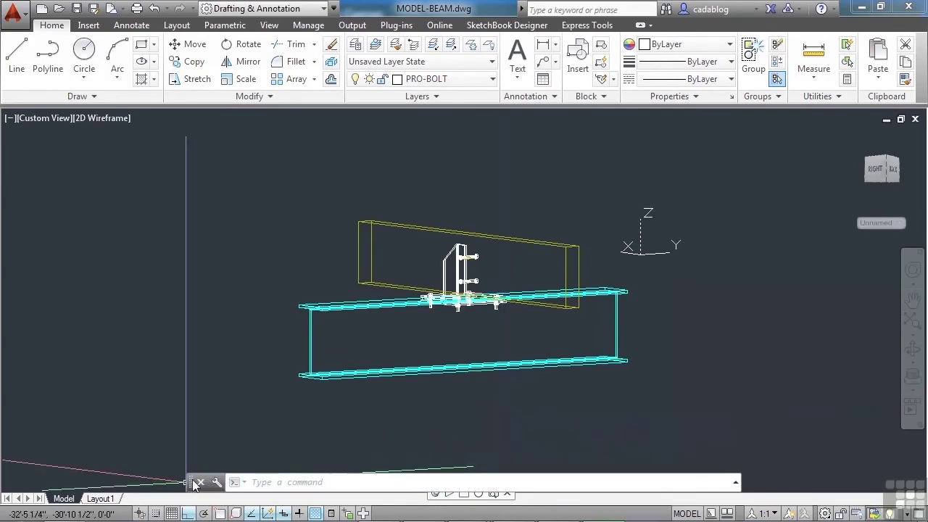
drag(192, 484, 152, 176)
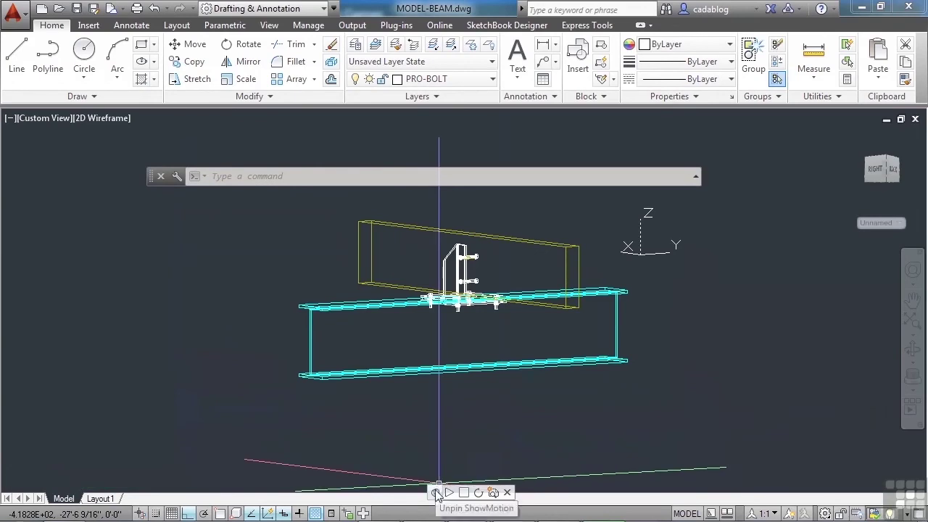
Start a new ShowMotion shot, cancel its properties dialog, and turn off the ShowMotion controls.
click(494, 493)
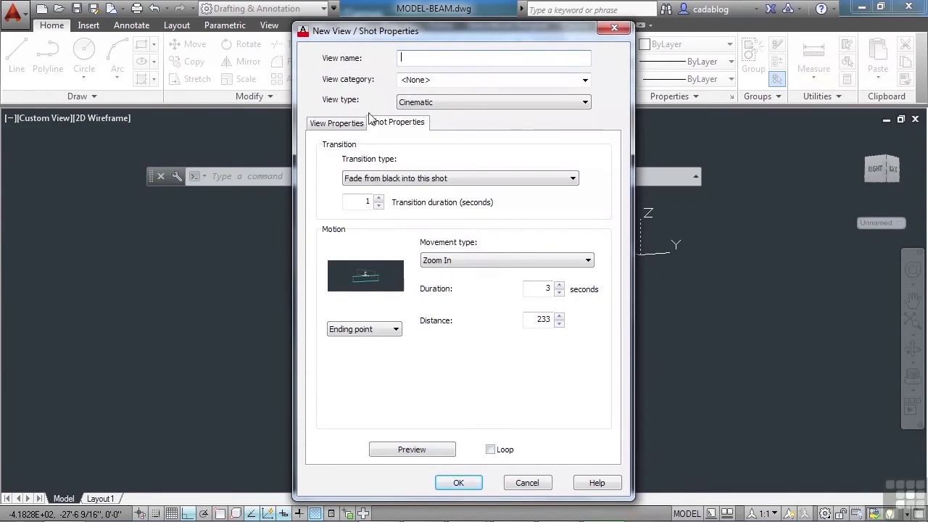
click(526, 482)
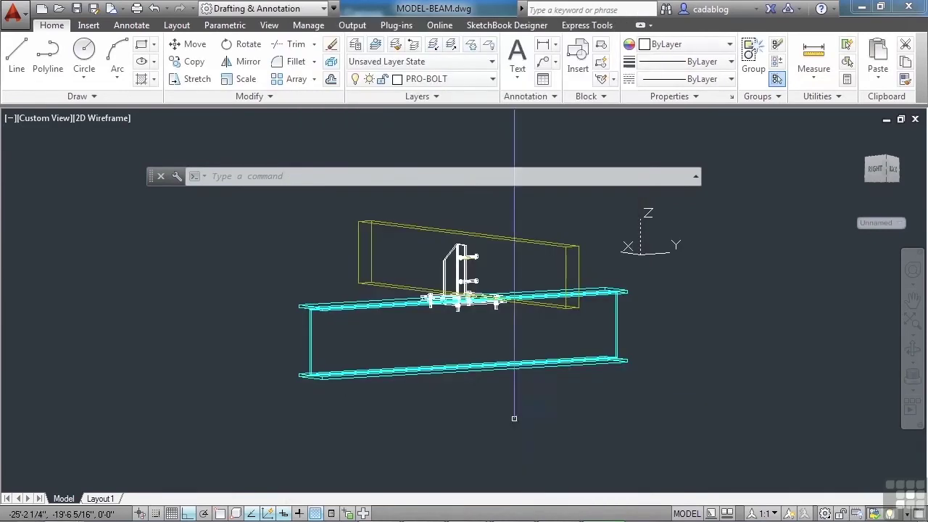
click(915, 408)
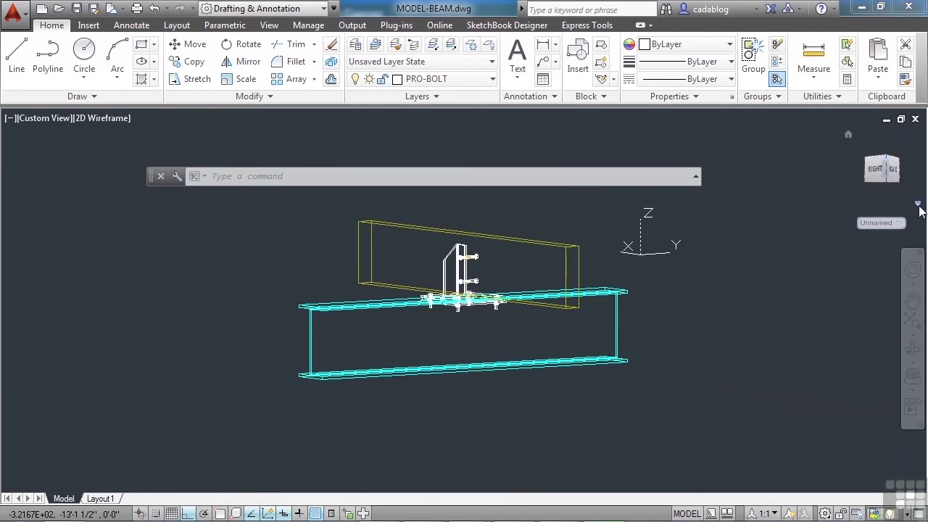
Reset the beam to the ViewCube Home isometric view, then orbit it by dragging the ViewCube.
click(919, 208)
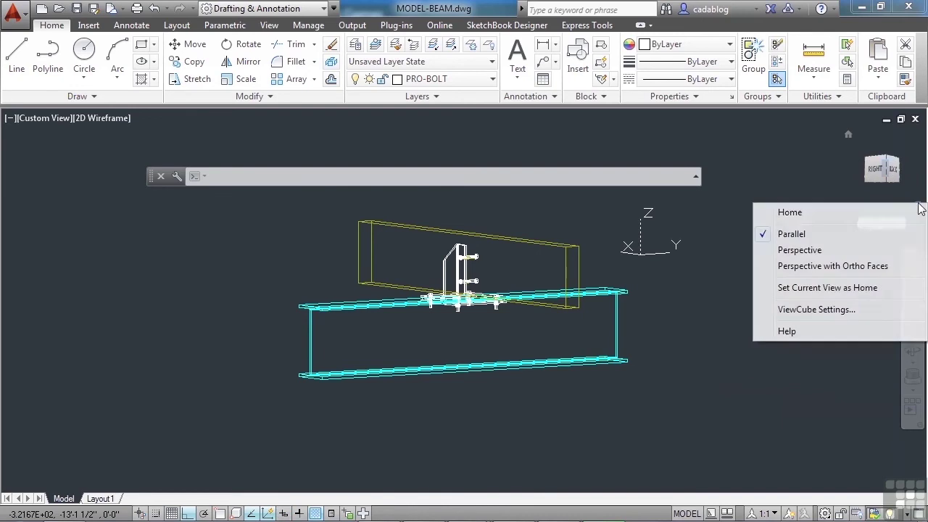
click(791, 213)
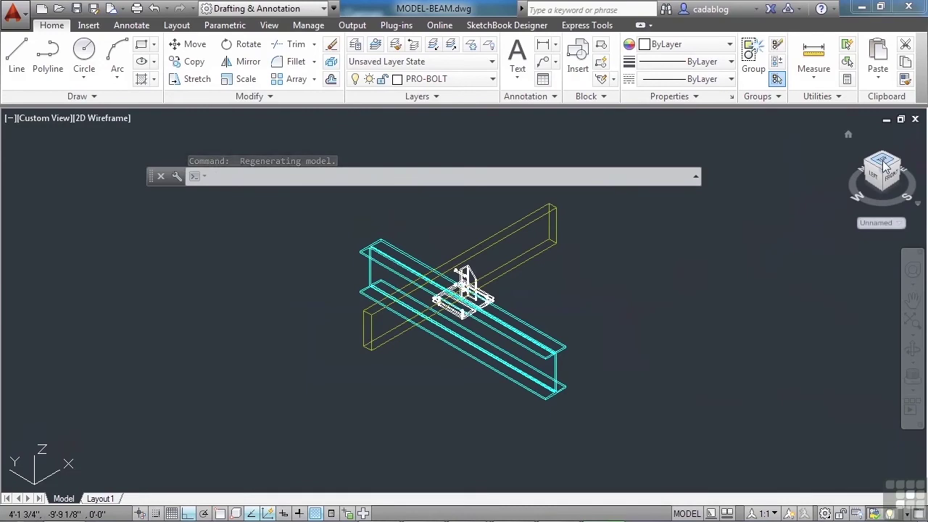
drag(883, 167, 886, 186)
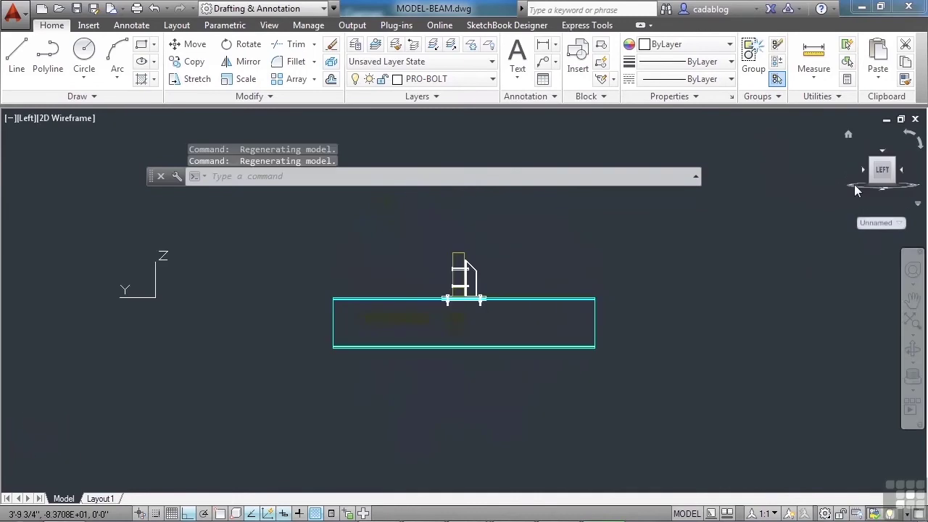
Cycle the ViewCube through Front, Top, Back, Bottom and Right, roll the view, then go isometric.
click(904, 176)
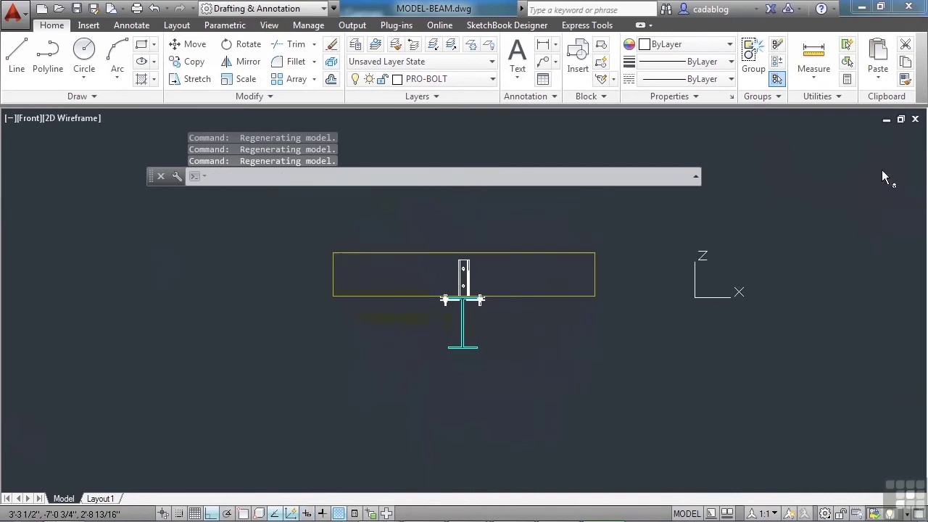
click(882, 150)
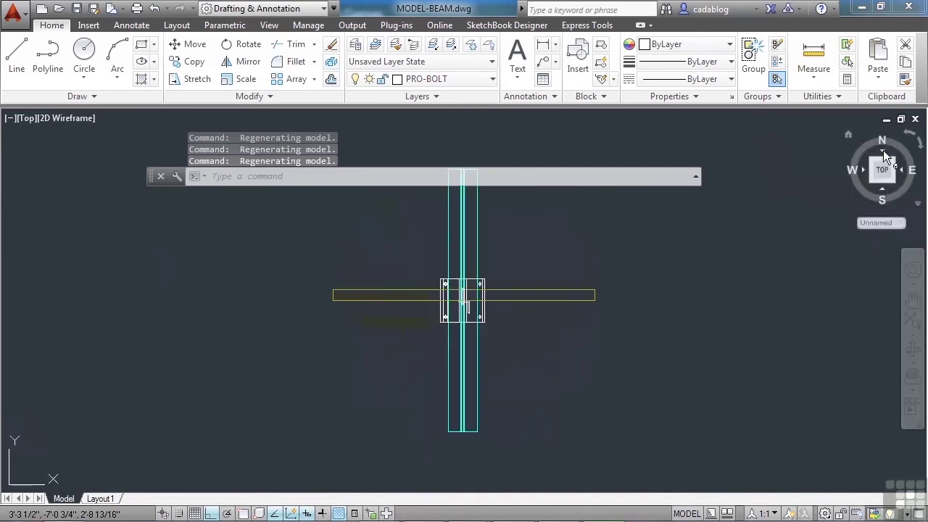
click(882, 150)
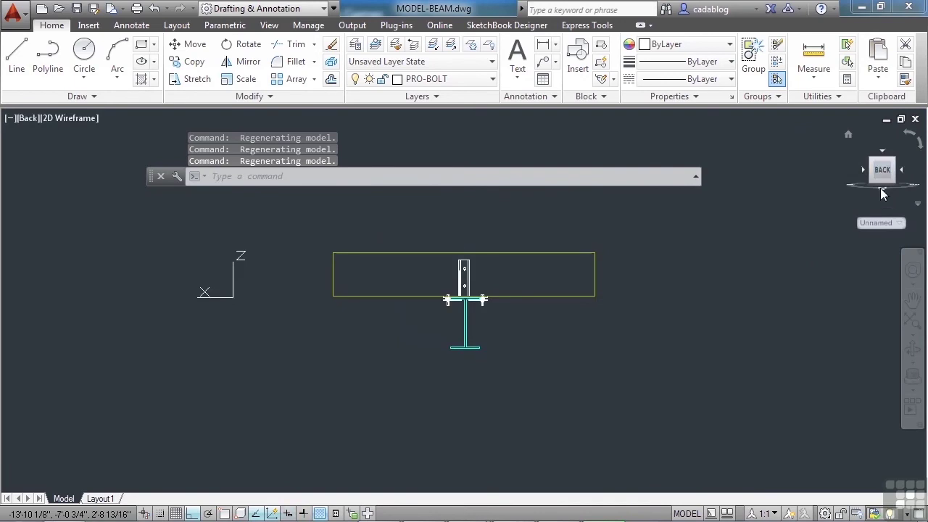
click(881, 186)
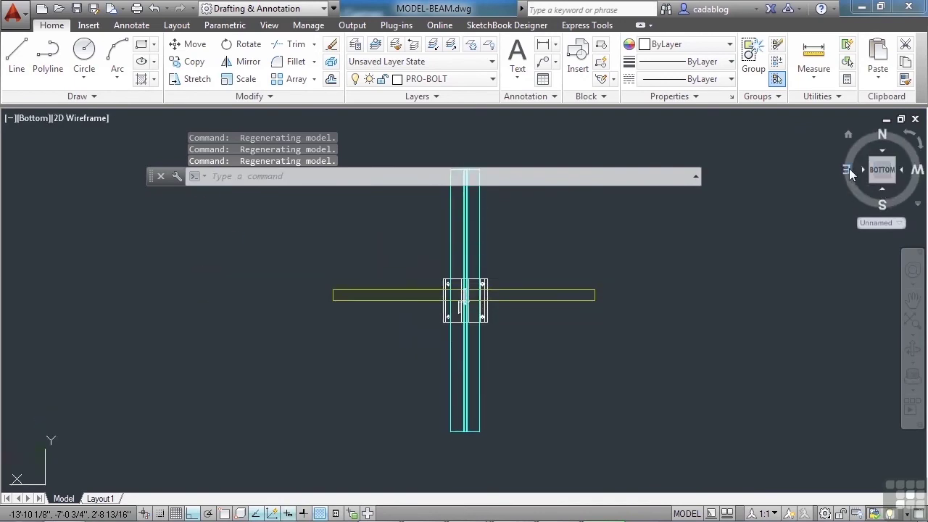
click(850, 172)
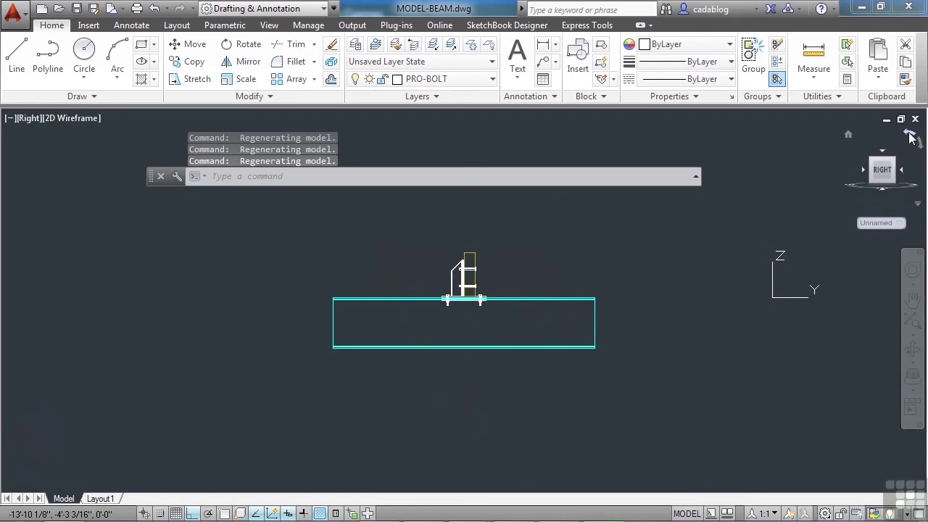
click(910, 138)
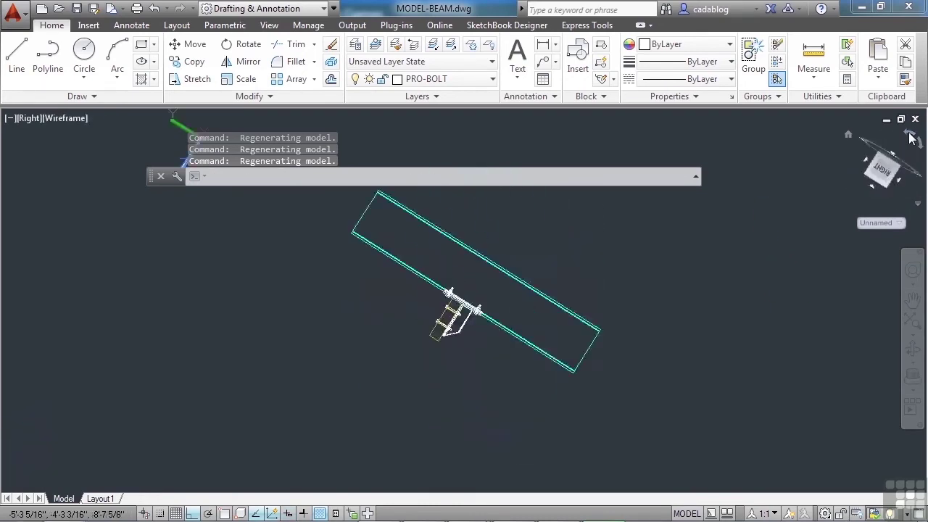
click(909, 138)
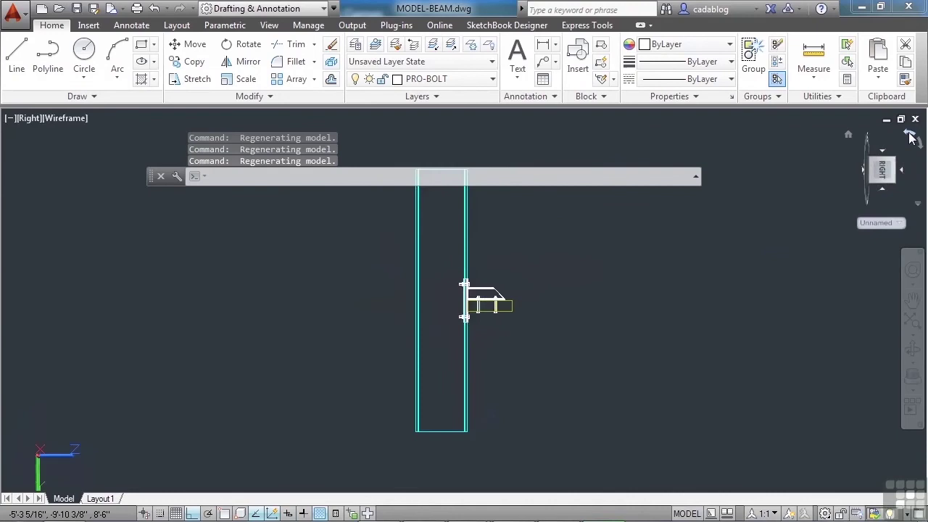
click(910, 138)
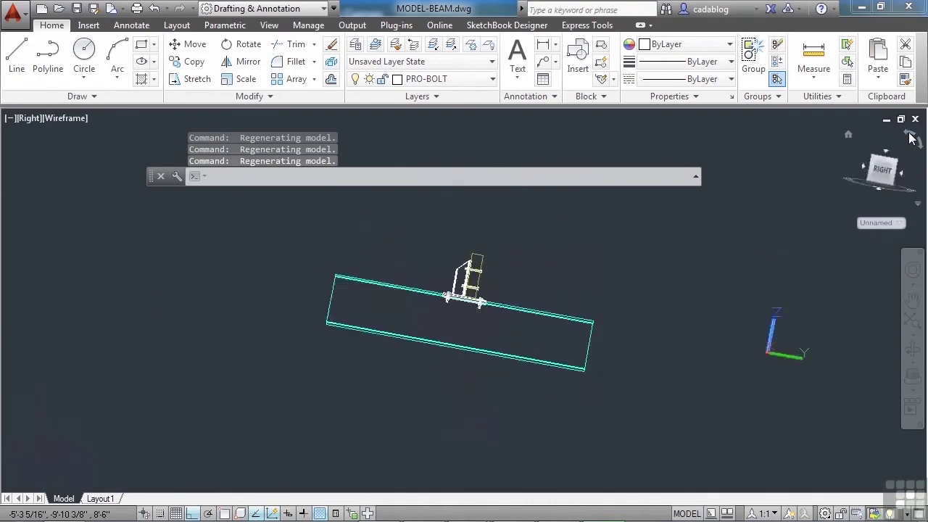
click(873, 161)
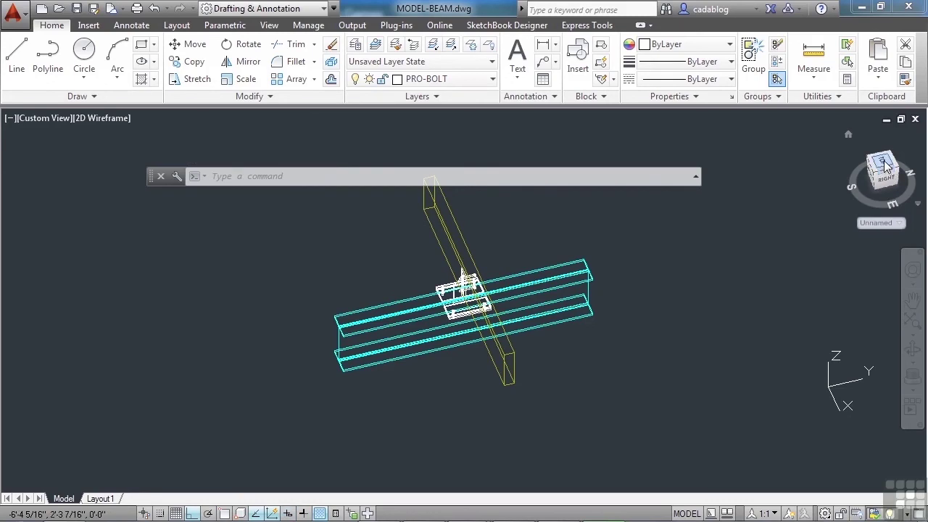
Step through Top, rotated top, front tilt, Left and Back, then settle on the right-back corner and pan.
click(884, 166)
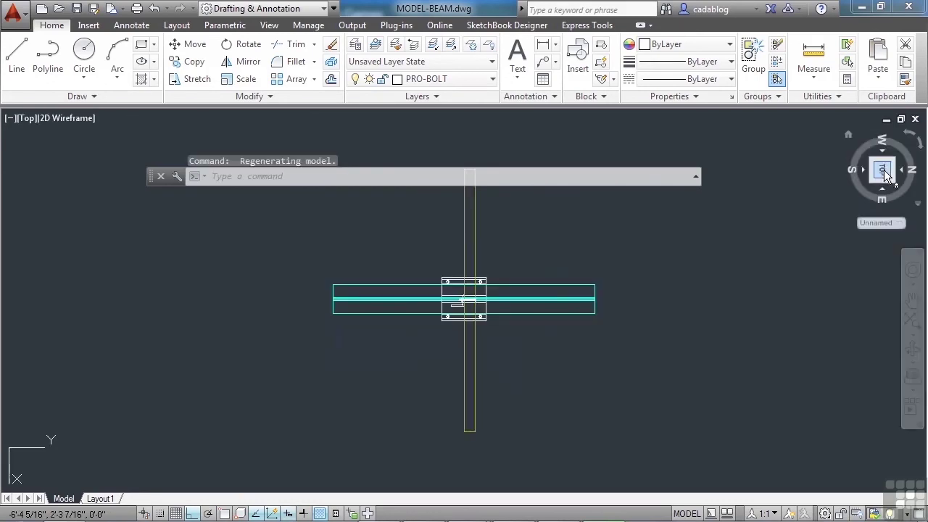
click(907, 142)
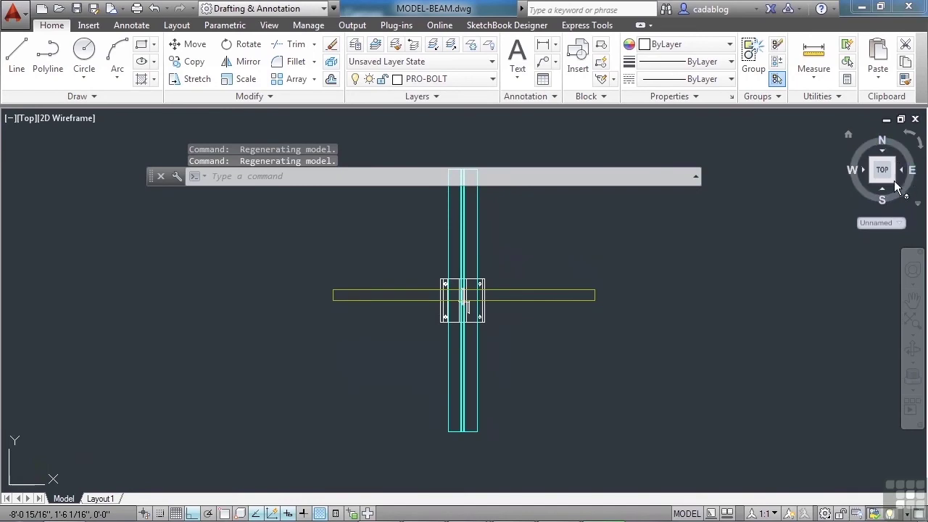
click(882, 199)
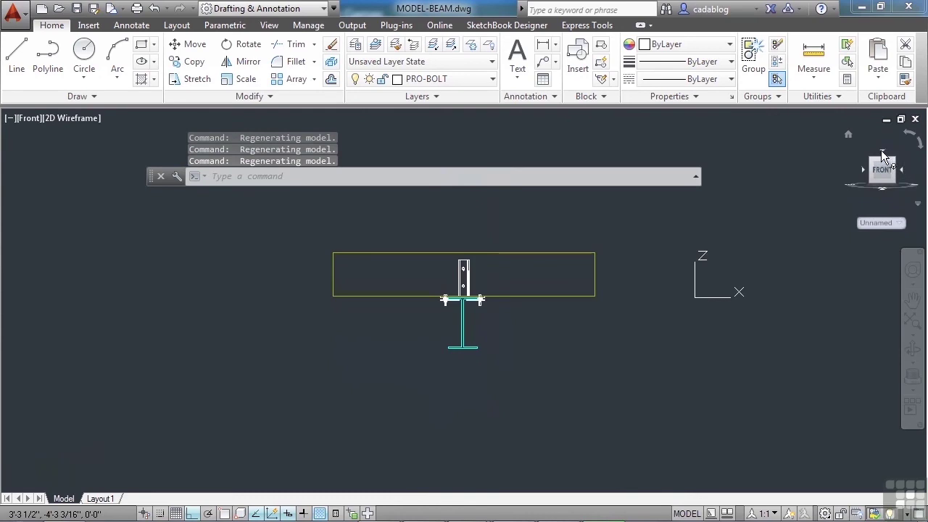
click(864, 170)
click(872, 175)
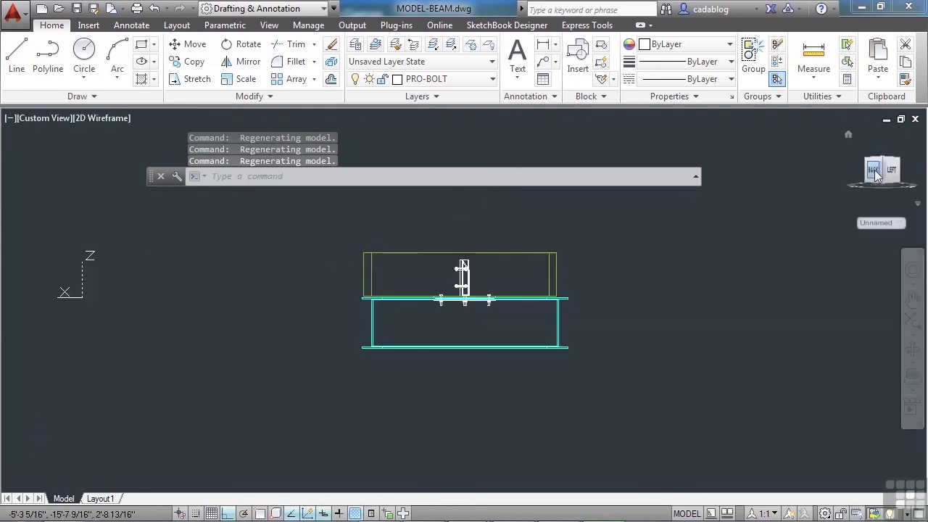
click(872, 175)
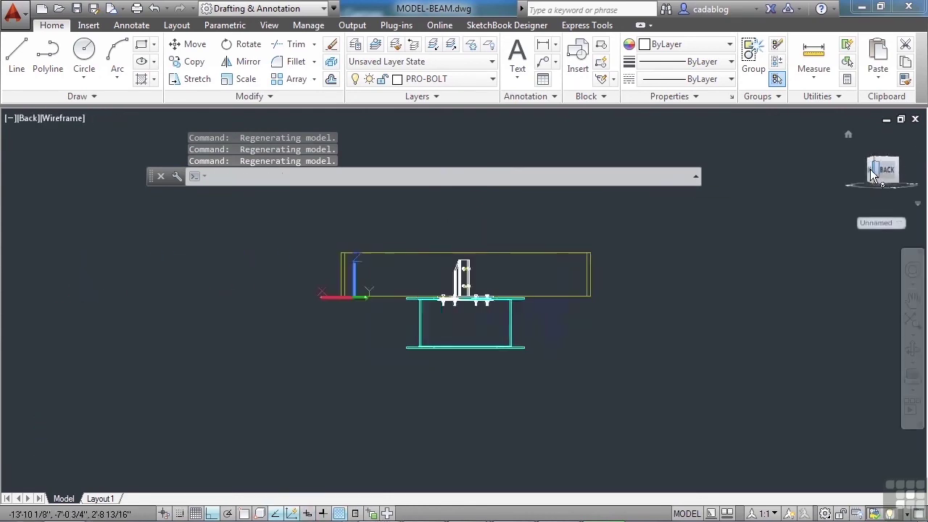
mouse_move(584, 239)
middle_down()
mouse_move(576, 258)
mouse_move(560, 259)
middle_up()
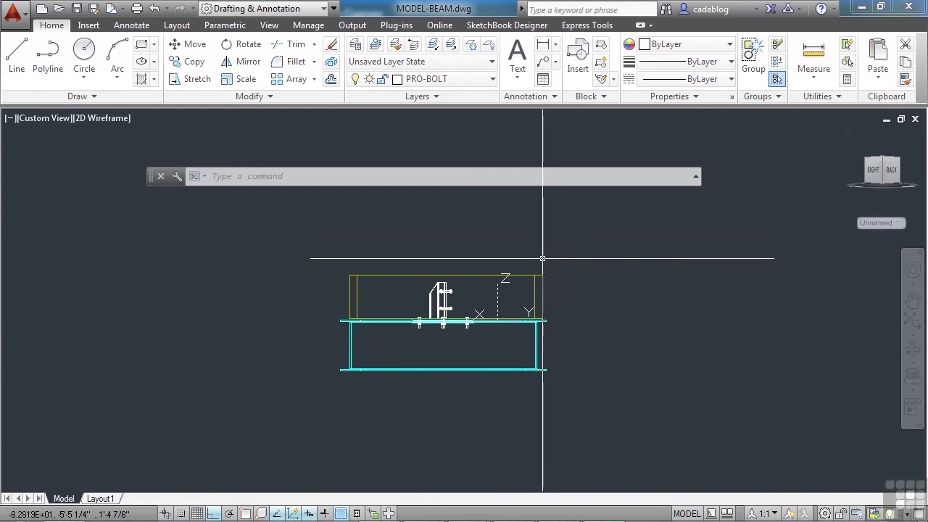
Pan and wheel-zoom the beam, wheel double-click to Zoom Extents, then Shift-orbit into a 3D view from above.
mouse_move(539, 258)
middle_down()
mouse_move(500, 254)
mouse_move(644, 259)
mouse_move(386, 202)
mouse_move(520, 245)
middle_up()
scroll(520, 245, up, 2)
scroll(520, 245, down, 5)
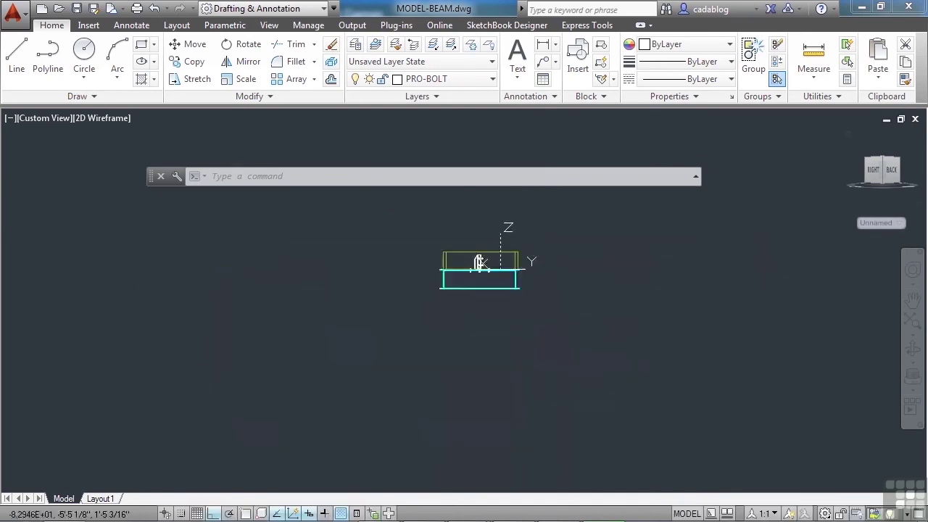
scroll(520, 245, up, 3)
scroll(520, 245, up, 2)
scroll(520, 244, down, 2)
scroll(520, 245, up, 4)
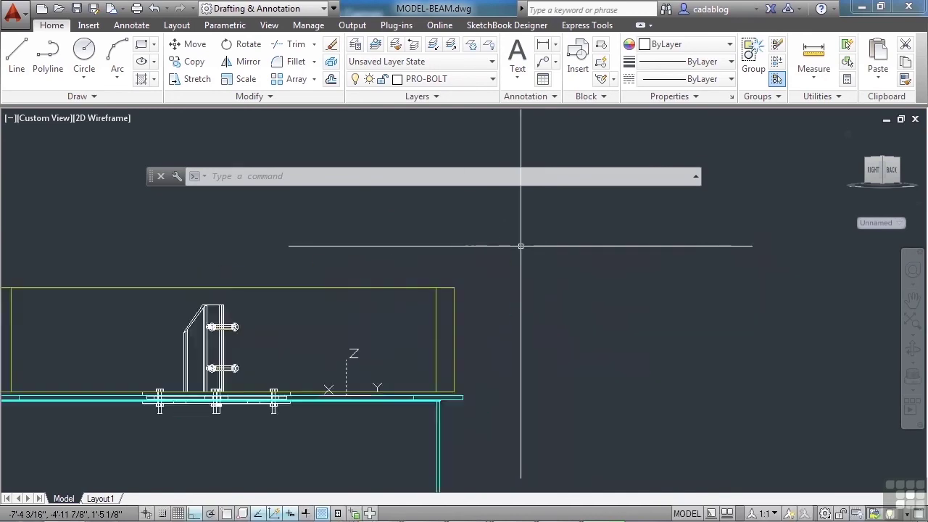
scroll(521, 246, down, 5)
scroll(521, 246, up, 4)
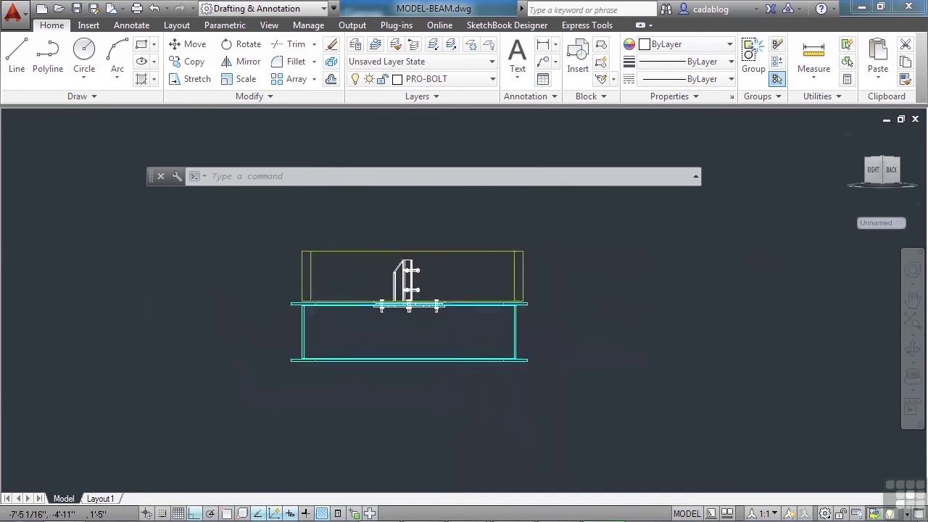
middle_click(521, 247)
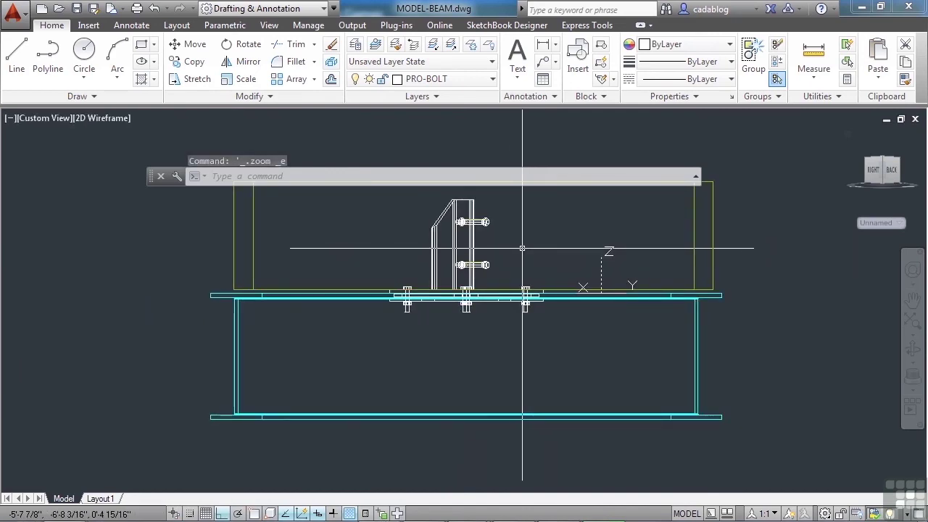
shift+middle_drag(521, 249, 405, 272)
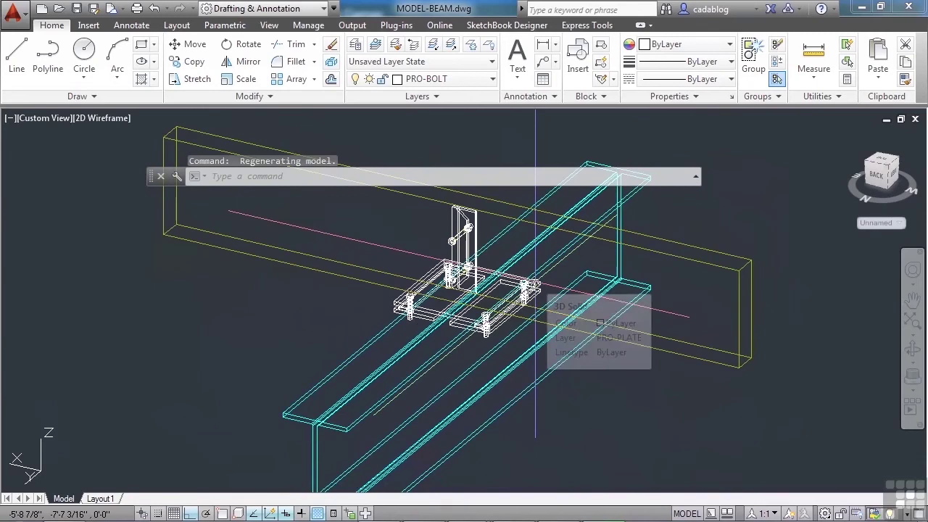